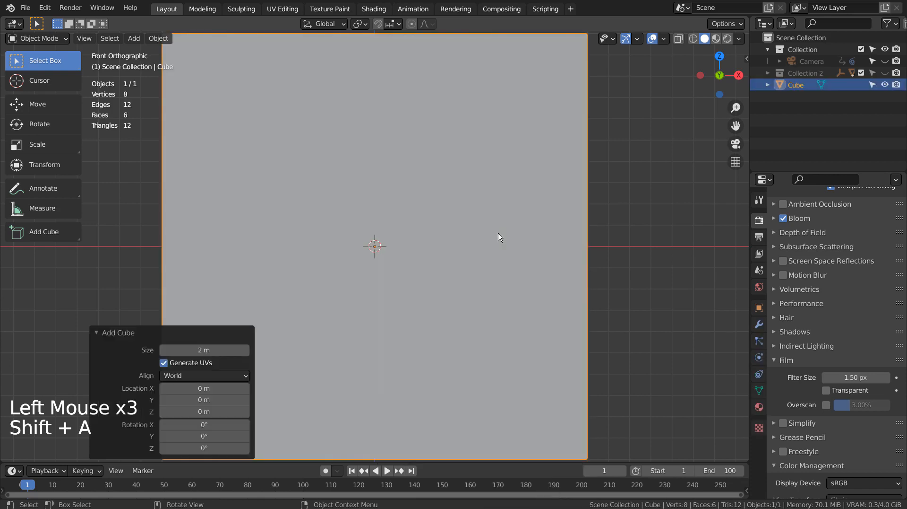
Add a UV sphere at the origin and scale it up to about 8.62 so it encloses the cube
{"action": "scroll", "coordinate": [662, 250], "scroll_direction": "down", "scroll_amount": 10}
{"action": "scroll", "coordinate": [662, 251], "scroll_direction": "down", "scroll_amount": 2}
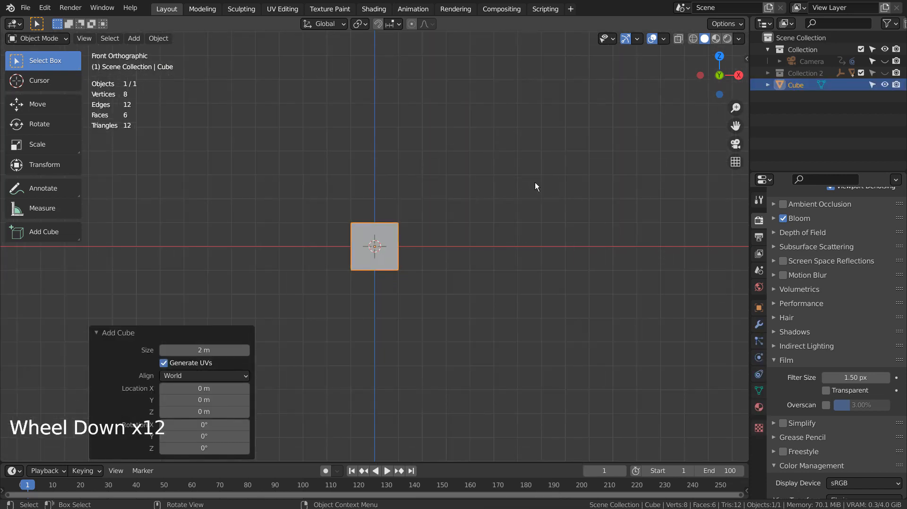
{"action": "key", "text": "shift+a"}
{"action": "mouse_move", "coordinate": [532, 180]}
{"action": "left_click", "coordinate": [620, 215]}
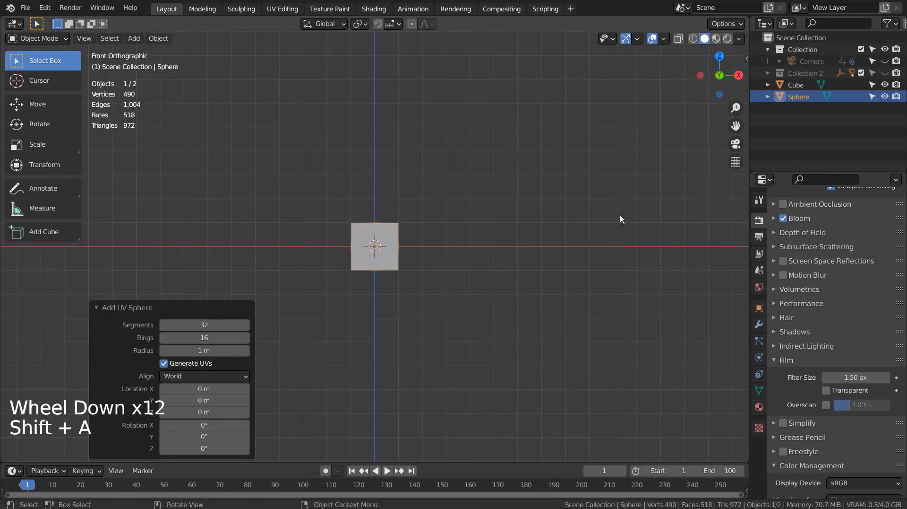
{"action": "key", "text": "s"}
{"action": "left_click", "coordinate": [78, 76]}
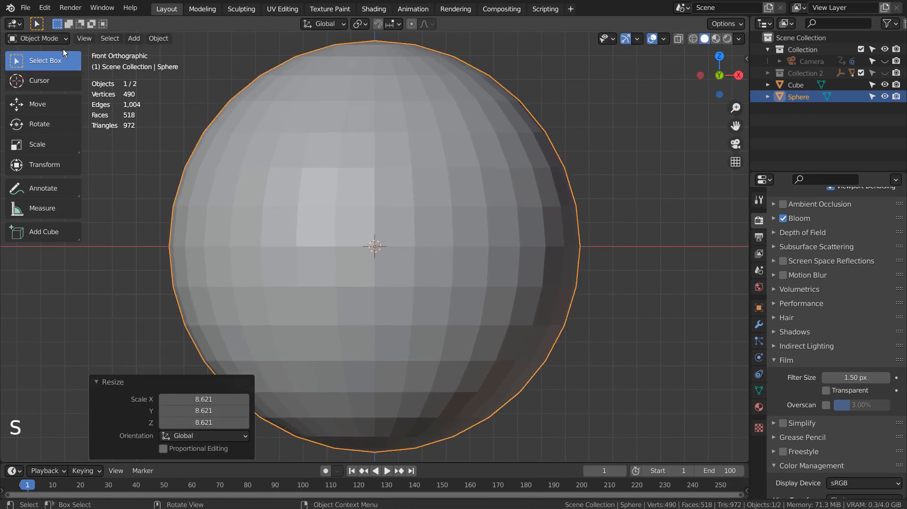
Give the sphere a level 3 subdivision and shade it smooth
{"action": "key", "text": "ctrl+3"}
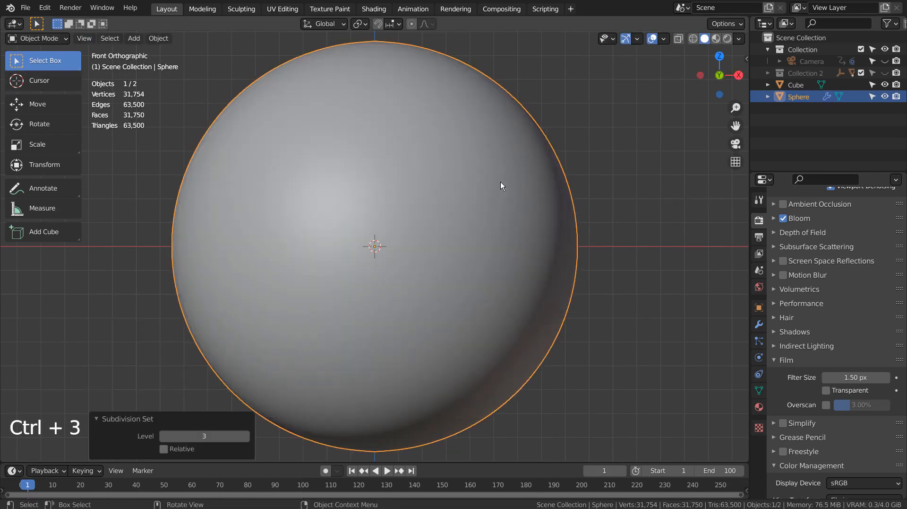
{"action": "right_click", "coordinate": [501, 181]}
{"action": "left_click", "coordinate": [501, 181]}
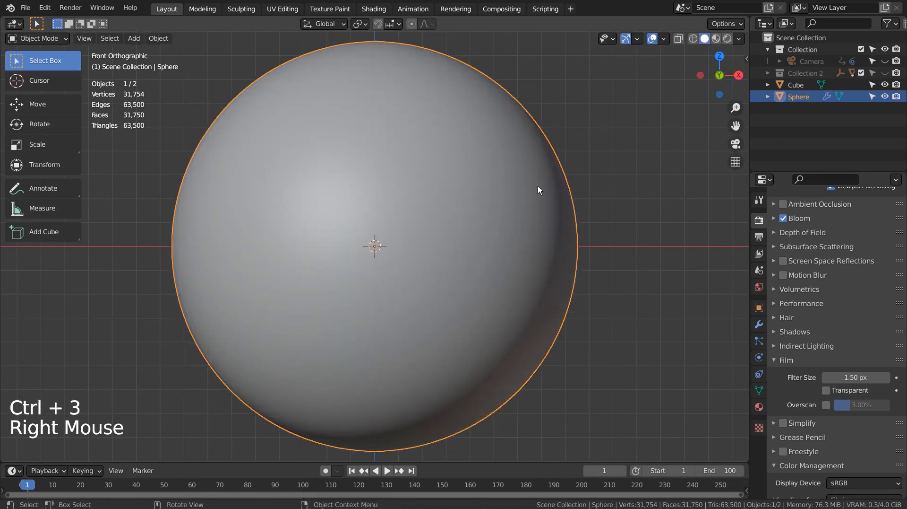
Show the viewport in wireframe and scale the cube inside the sphere down to about 0.305
{"action": "key", "text": "shift+z"}
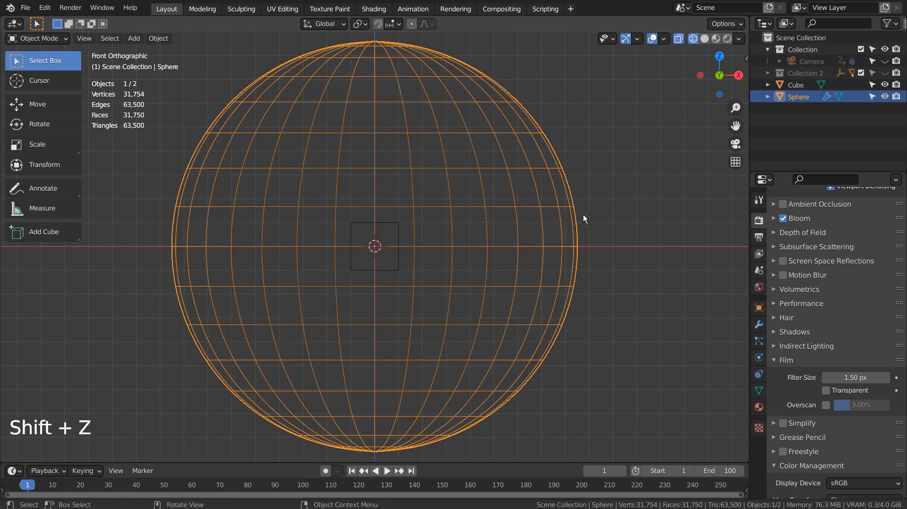
{"action": "left_click", "coordinate": [421, 289]}
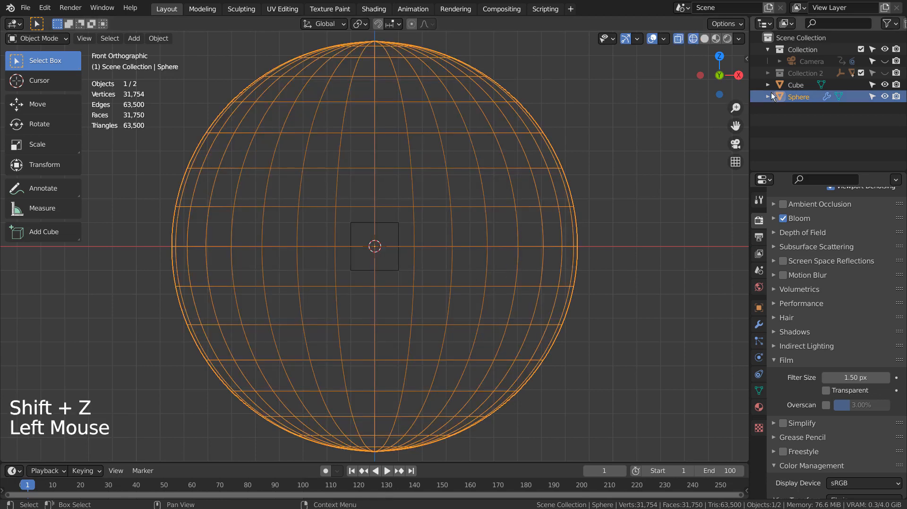
{"action": "left_click", "coordinate": [796, 84]}
{"action": "key", "text": "s"}
{"action": "left_click", "coordinate": [478, 245]}
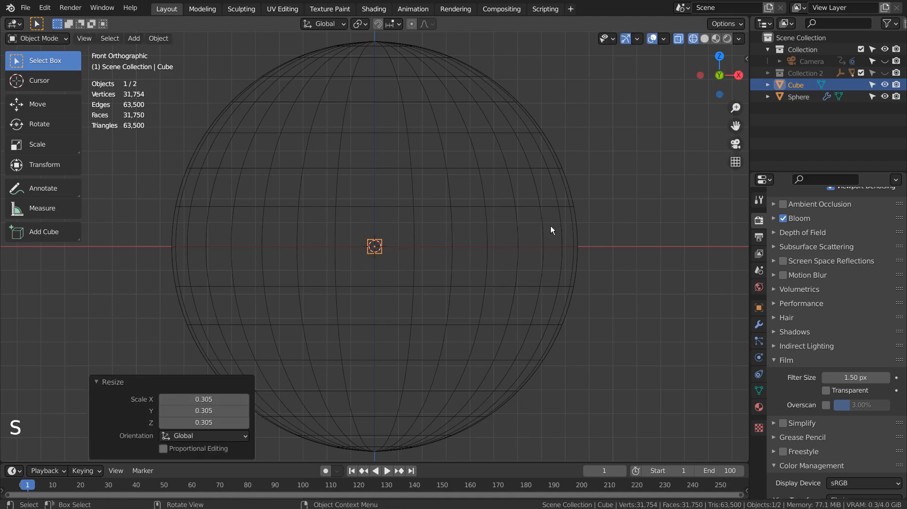
Add a new particle system to the sphere and set its type to Hair
{"action": "left_click", "coordinate": [606, 227]}
{"action": "left_click", "coordinate": [575, 251]}
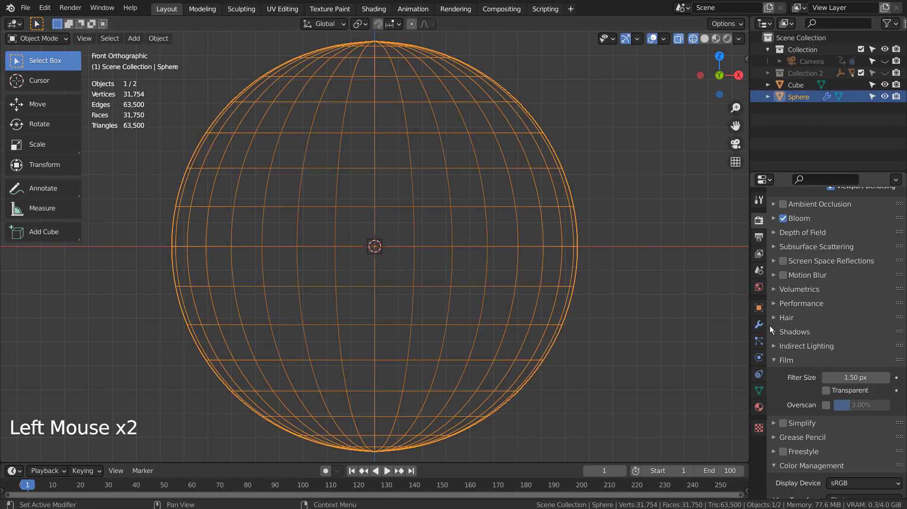
{"action": "left_click", "coordinate": [759, 325]}
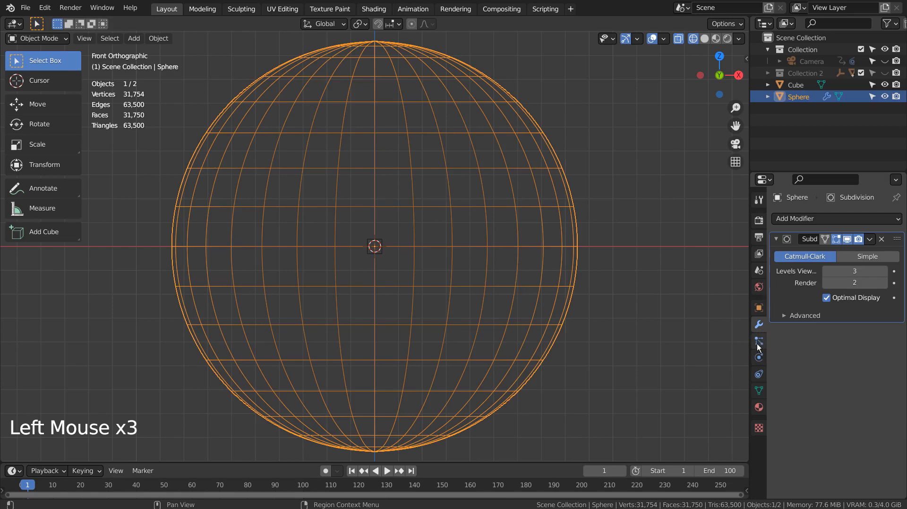
{"action": "left_click", "coordinate": [759, 341]}
{"action": "left_click", "coordinate": [897, 219]}
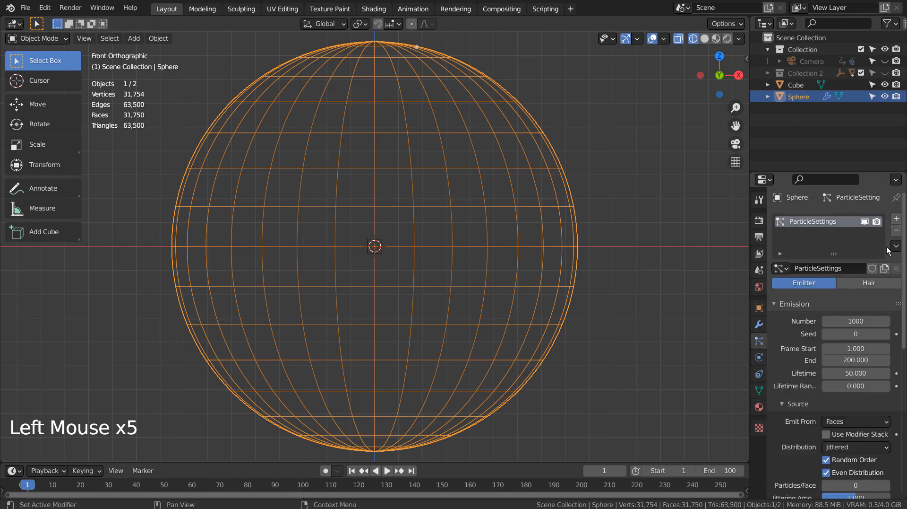
{"action": "left_click", "coordinate": [860, 284]}
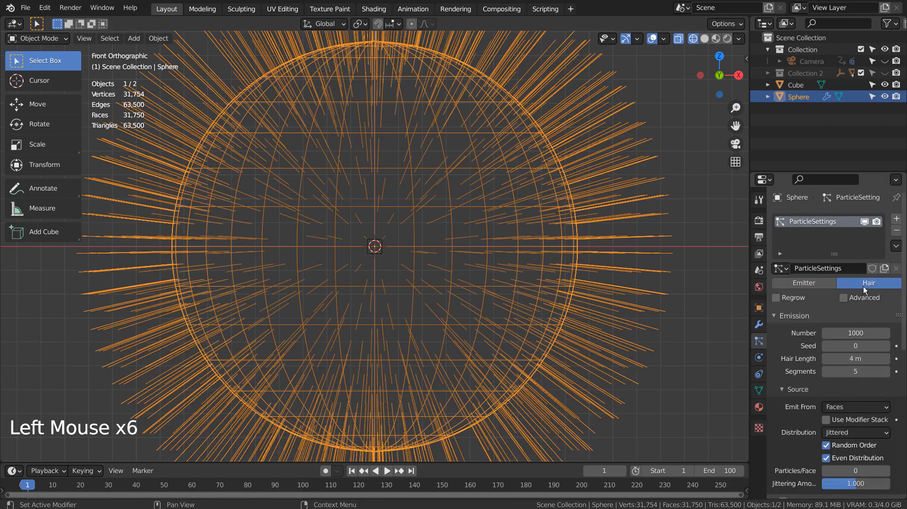
Render the sphere's hair particles as Object, using Cube as the instance object
{"action": "scroll", "coordinate": [812, 397], "scroll_direction": "down", "scroll_amount": 10}
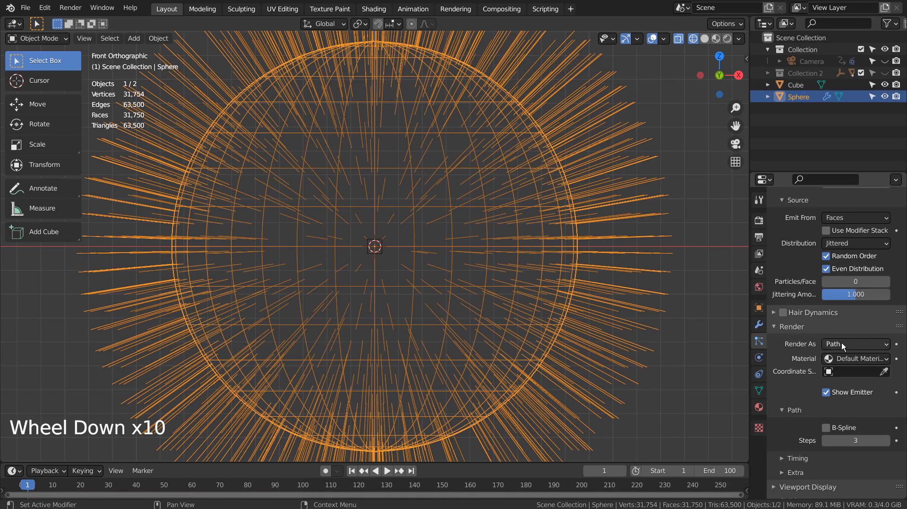
{"action": "left_click", "coordinate": [841, 342]}
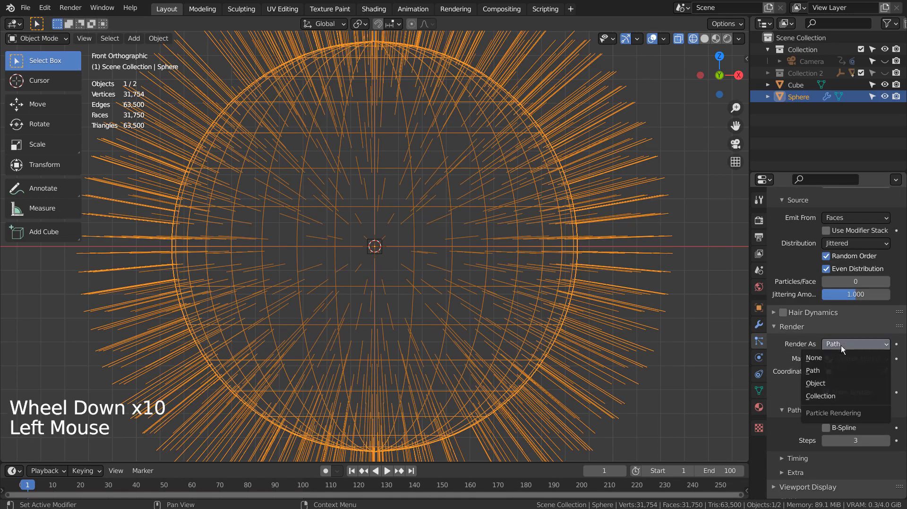
{"action": "left_click", "coordinate": [828, 382]}
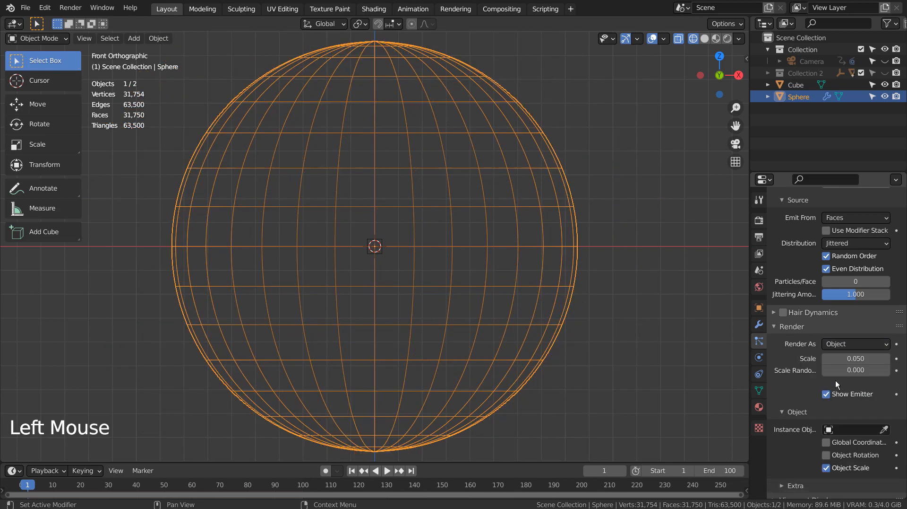
{"action": "left_click", "coordinate": [828, 430]}
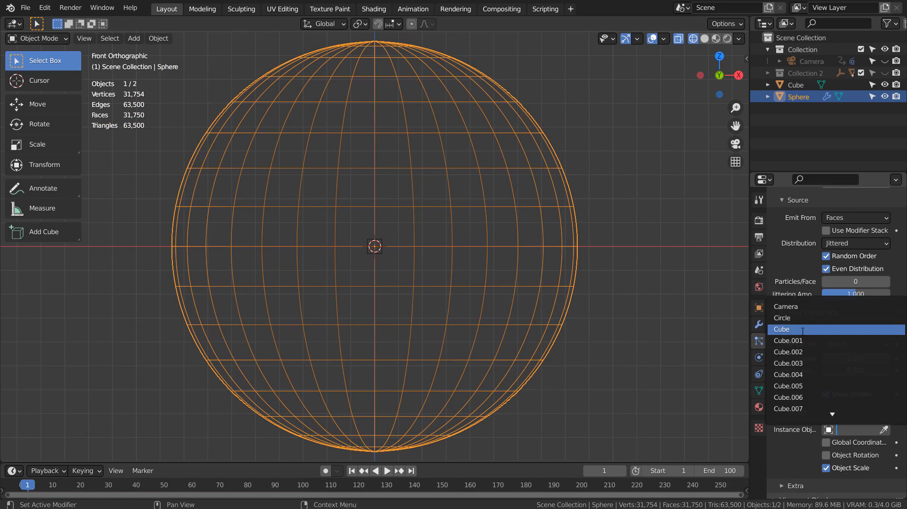
{"action": "left_click", "coordinate": [802, 329]}
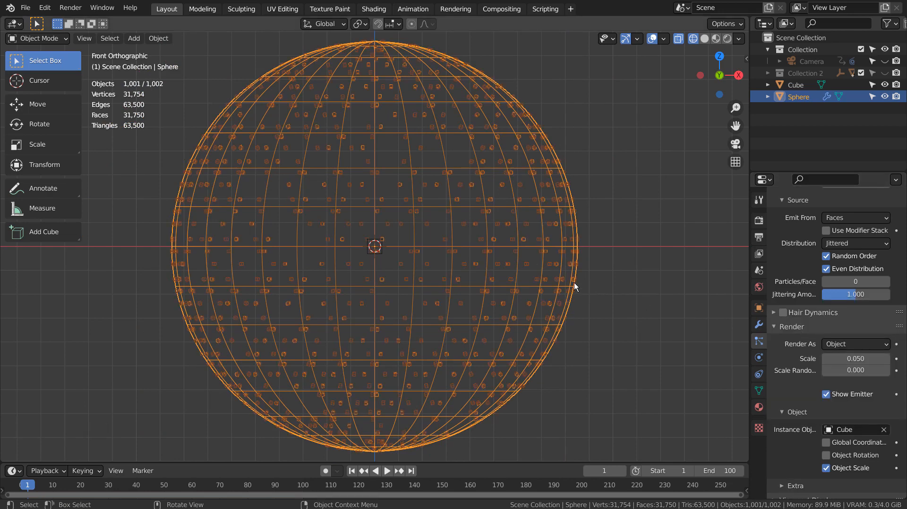
Examine the cube instances on the sphere from several angles in both wireframe and solid shading
{"action": "scroll", "coordinate": [574, 283], "scroll_direction": "up", "scroll_amount": 4}
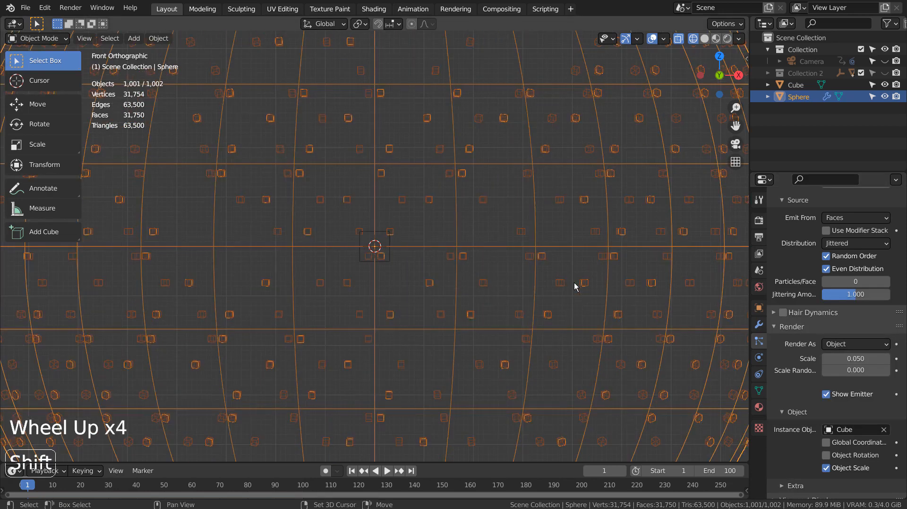
{"action": "middle_click_drag", "start_coordinate": [577, 284], "coordinate": [63, 266]}
{"action": "scroll", "coordinate": [449, 284], "scroll_direction": "up", "scroll_amount": 5}
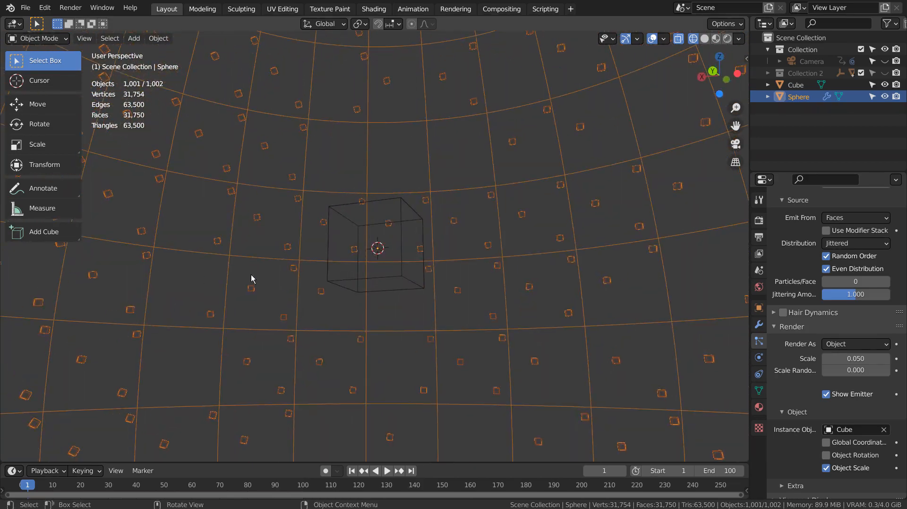
{"action": "scroll", "coordinate": [253, 277], "scroll_direction": "down", "scroll_amount": 10}
{"action": "mouse_move", "coordinate": [466, 288]}
{"action": "middle_mouse_down"}
{"action": "mouse_move", "coordinate": [373, 347]}
{"action": "mouse_move", "coordinate": [419, 306]}
{"action": "mouse_move", "coordinate": [404, 317]}
{"action": "middle_mouse_up"}
{"action": "scroll", "coordinate": [406, 322], "scroll_direction": "up", "scroll_amount": 1}
{"action": "key", "text": "shift+z"}
{"action": "middle_click", "coordinate": [407, 318]}
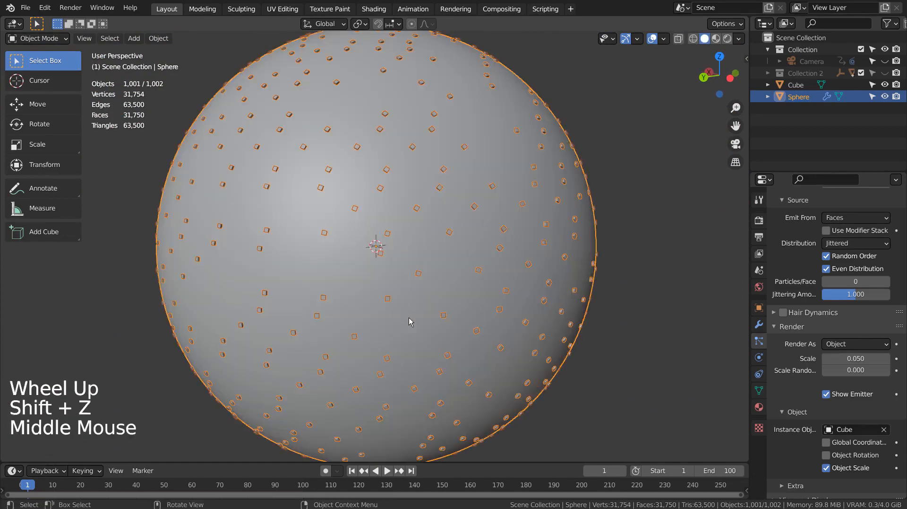
{"action": "left_click", "coordinate": [657, 371]}
{"action": "middle_click_drag", "start_coordinate": [488, 287], "coordinate": [443, 314]}
{"action": "key", "text": "shift+z"}
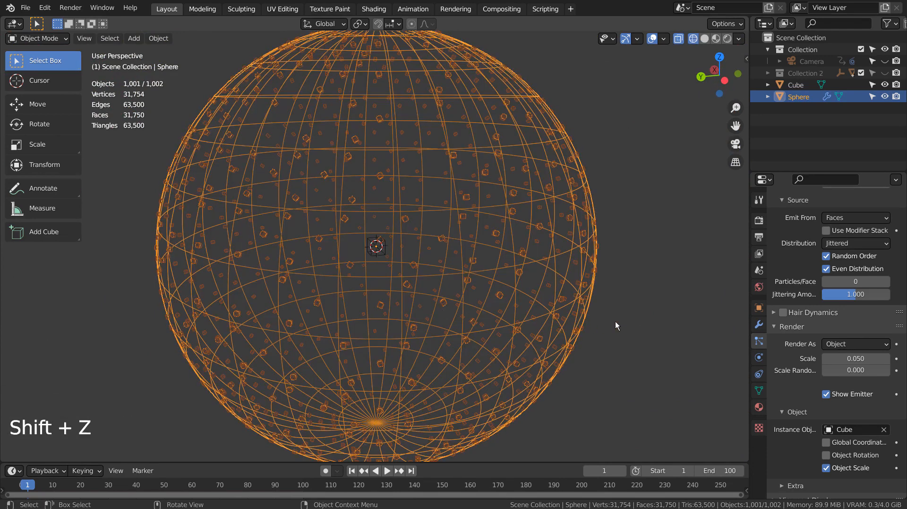
Set the particle emission source of the sphere to Volume
{"action": "scroll", "coordinate": [780, 310], "scroll_direction": "down", "scroll_amount": 6}
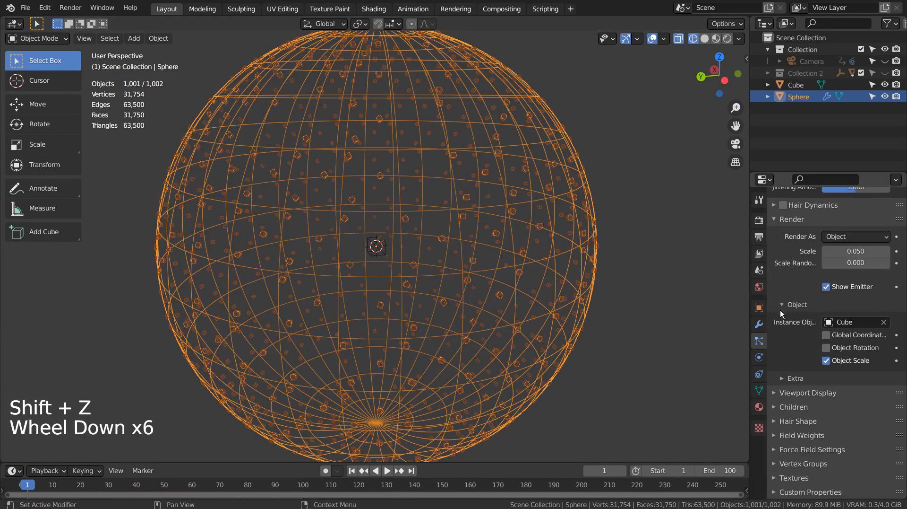
{"action": "scroll", "coordinate": [803, 214], "scroll_direction": "up", "scroll_amount": 11}
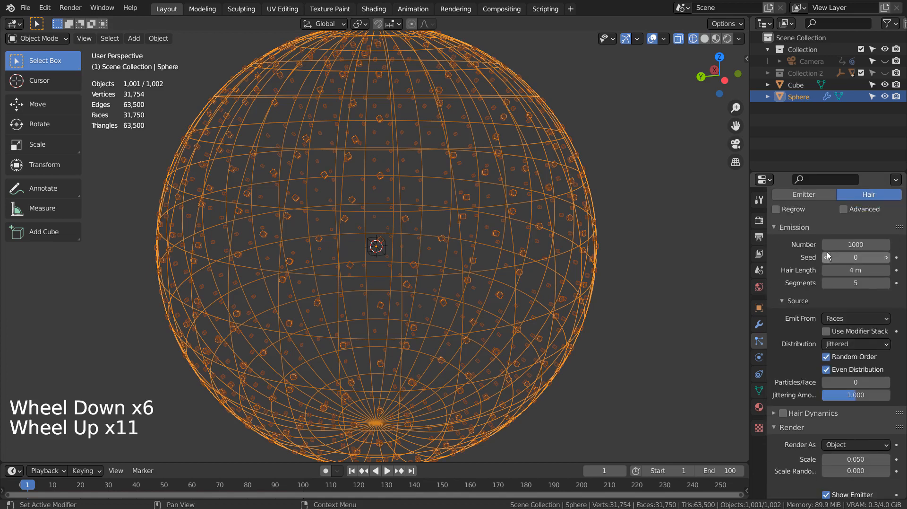
{"action": "left_click", "coordinate": [786, 300]}
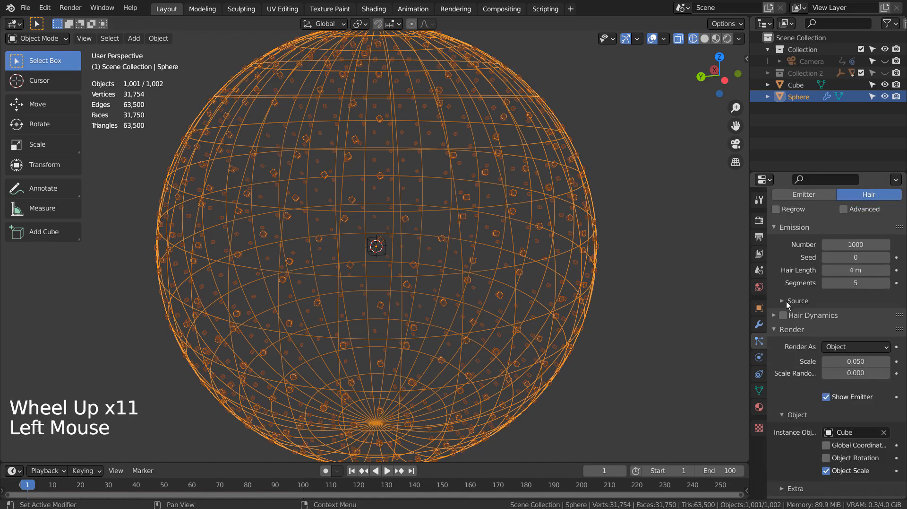
{"action": "left_click", "coordinate": [786, 301]}
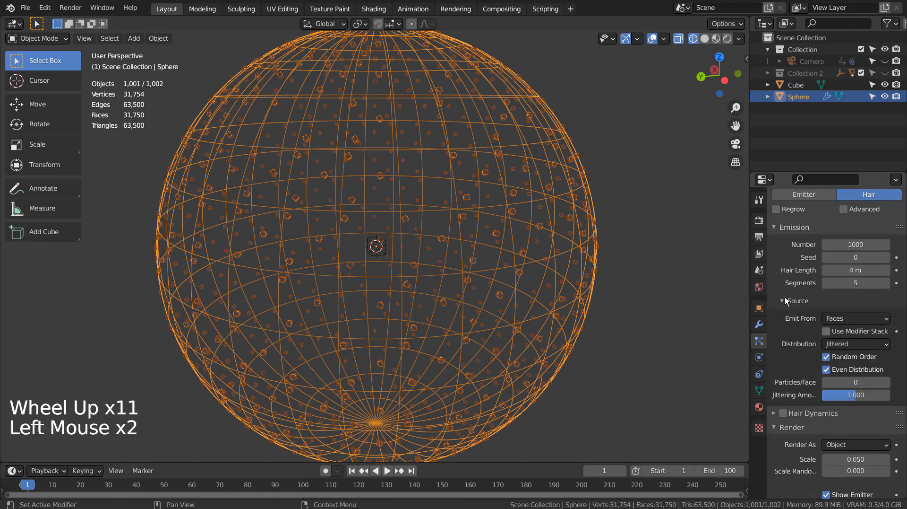
{"action": "left_click", "coordinate": [863, 319]}
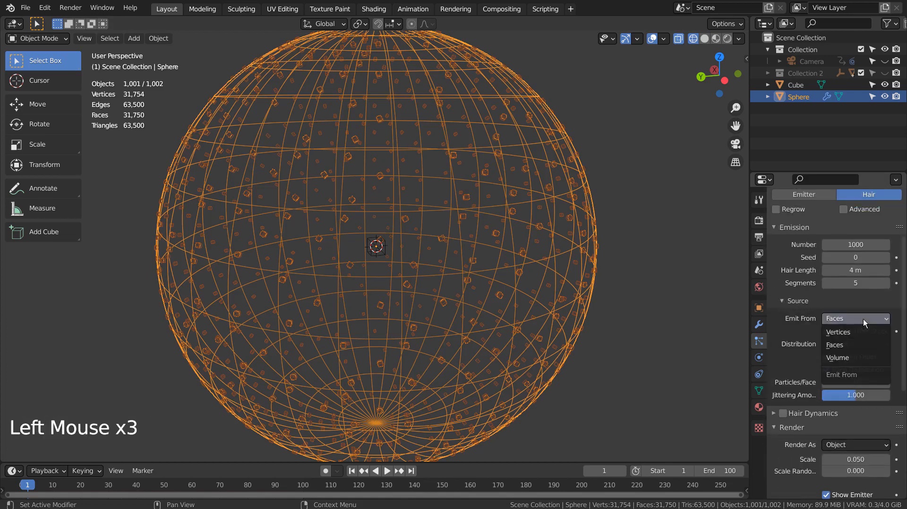
{"action": "left_click", "coordinate": [864, 359]}
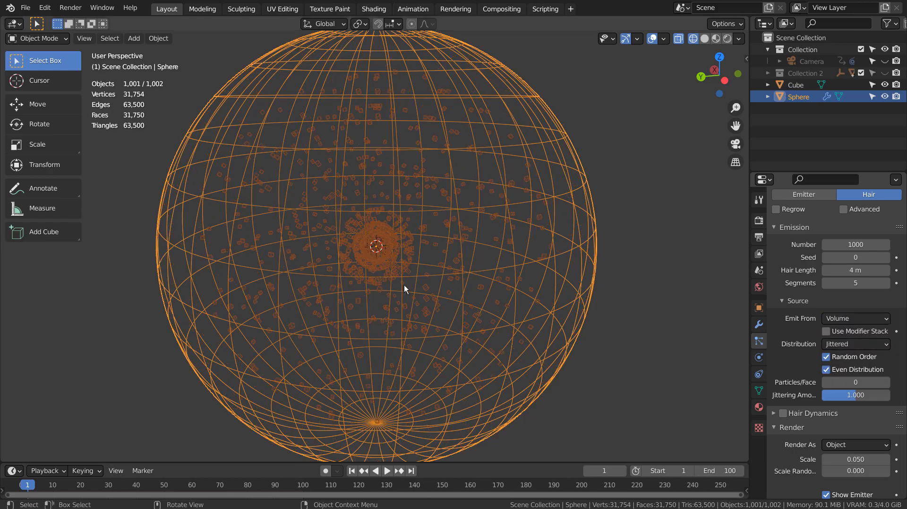
Examine how the cube instances are distributed inside the sphere's volume
{"action": "scroll", "coordinate": [391, 284], "scroll_direction": "up", "scroll_amount": 6}
{"action": "middle_click_drag", "start_coordinate": [392, 283], "coordinate": [446, 310]}
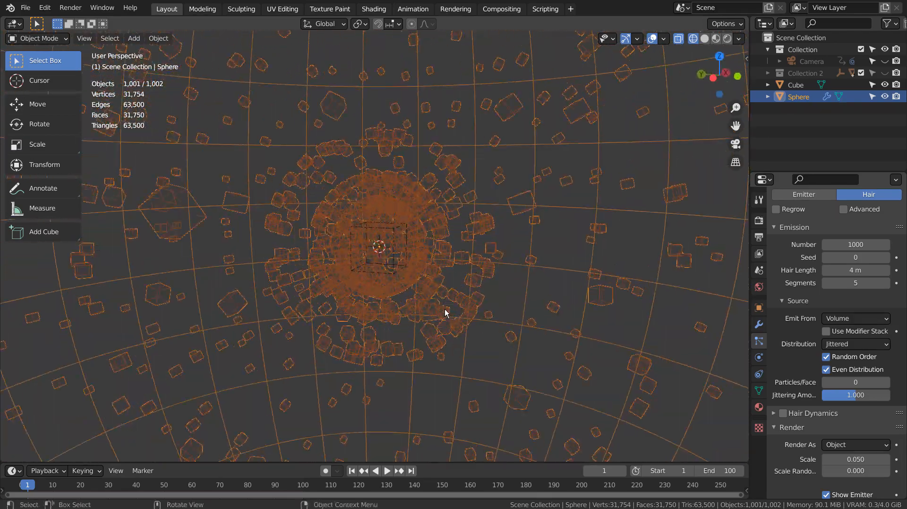
{"action": "scroll", "coordinate": [444, 308], "scroll_direction": "down", "scroll_amount": 6}
{"action": "scroll", "coordinate": [452, 308], "scroll_direction": "down", "scroll_amount": 1}
{"action": "middle_click", "coordinate": [461, 308]}
{"action": "middle_click", "coordinate": [462, 308]}
{"action": "middle_click", "coordinate": [461, 307]}
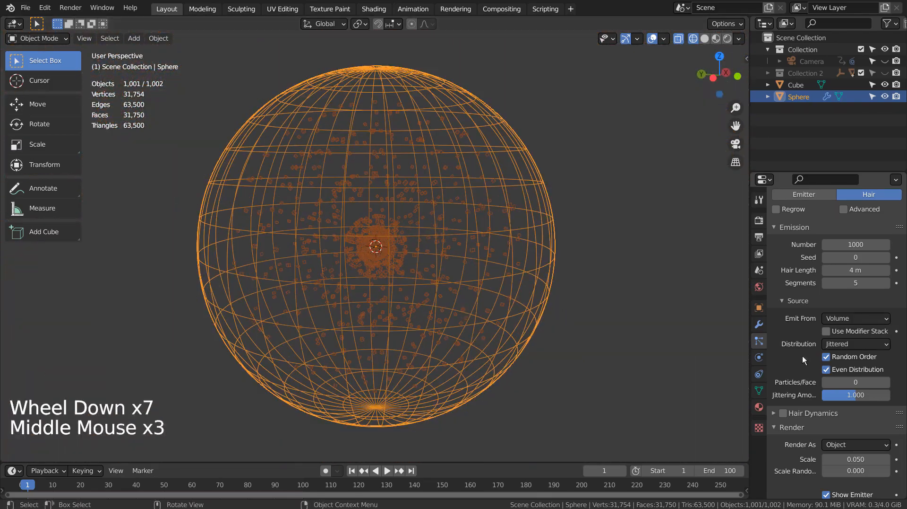
Try the Random distribution for the sphere's particles and return it to Jittered
{"action": "left_click", "coordinate": [881, 344]}
{"action": "left_click", "coordinate": [874, 370]}
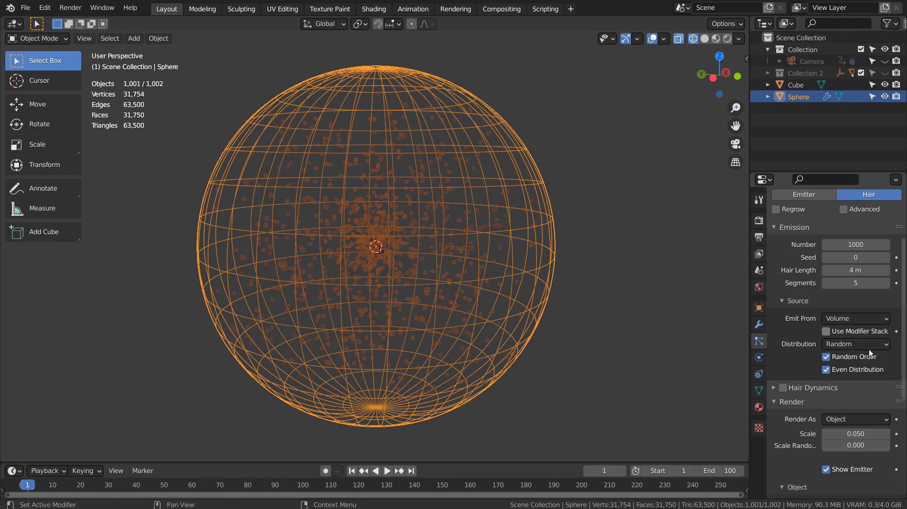
{"action": "left_click", "coordinate": [853, 346]}
{"action": "left_click", "coordinate": [848, 356]}
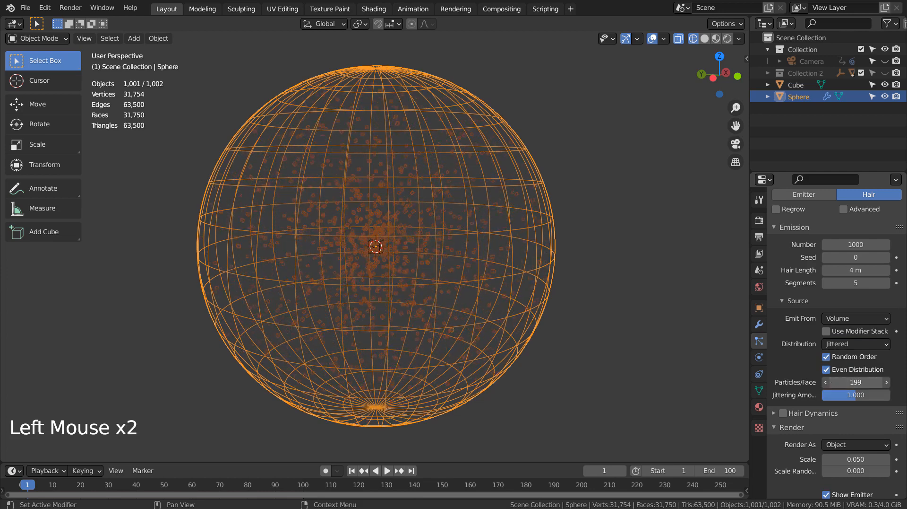
Set the emission to 392 particles per face with a jittering amount of 0.616
{"action": "left_click_drag", "start_coordinate": [856, 382], "coordinate": [832, 395]}
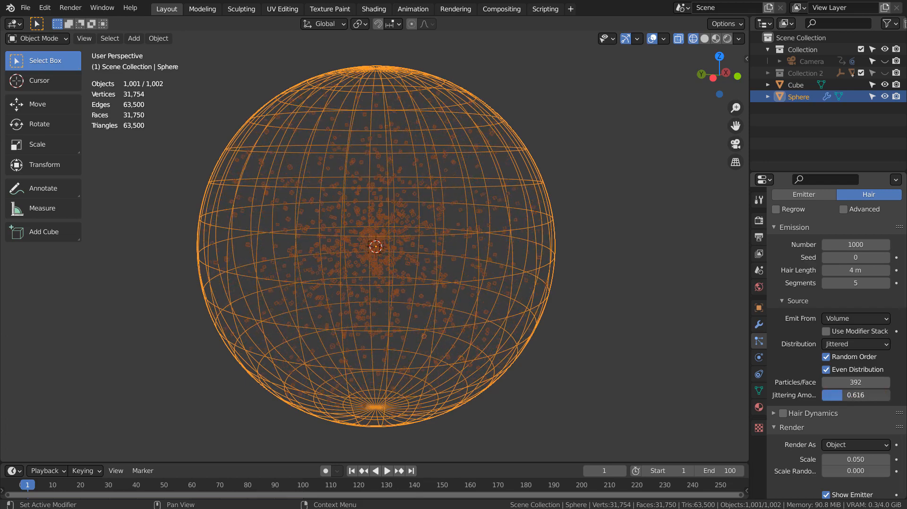
{"action": "middle_click_drag", "start_coordinate": [654, 341], "coordinate": [654, 282]}
{"action": "scroll", "coordinate": [567, 272], "scroll_direction": "up", "scroll_amount": 8}
{"action": "middle_click_drag", "start_coordinate": [568, 272], "coordinate": [605, 347]}
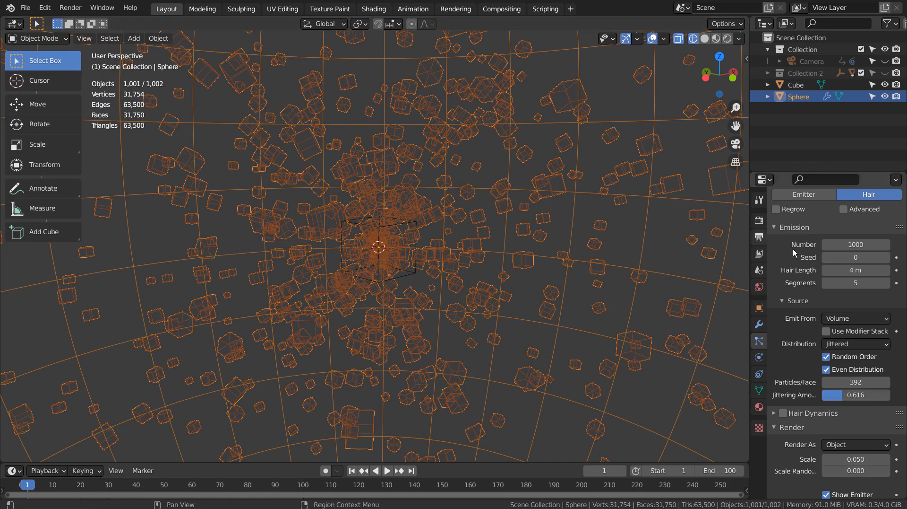
Create a new material for the small cube instead of the sphere
{"action": "left_click", "coordinate": [759, 408]}
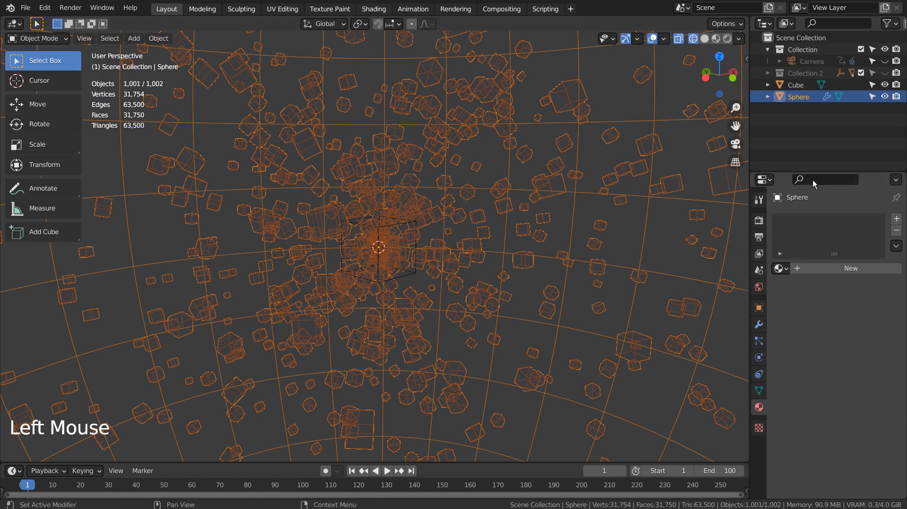
{"action": "left_click", "coordinate": [796, 85]}
{"action": "left_click", "coordinate": [794, 268]}
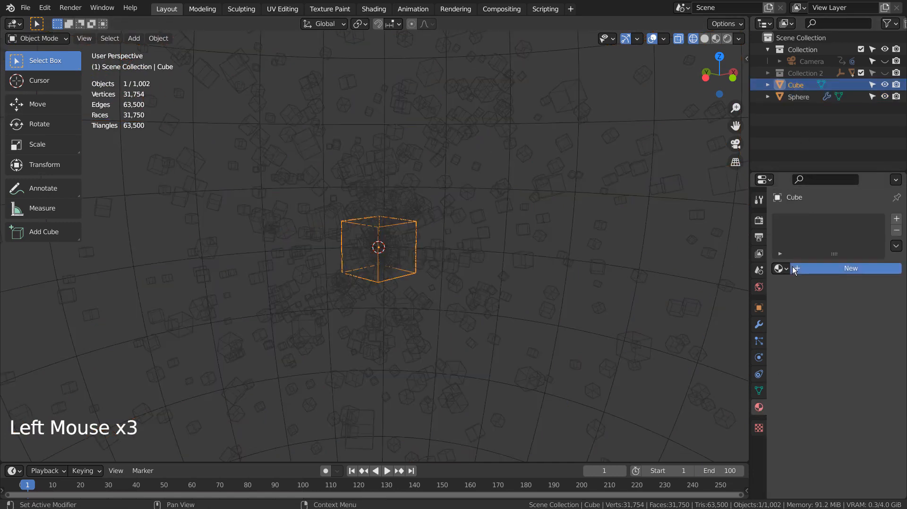
Remove the cube's newly created material slot and assign the existing material named Material to the cube
{"action": "left_click", "coordinate": [896, 231]}
{"action": "left_click", "coordinate": [778, 269]}
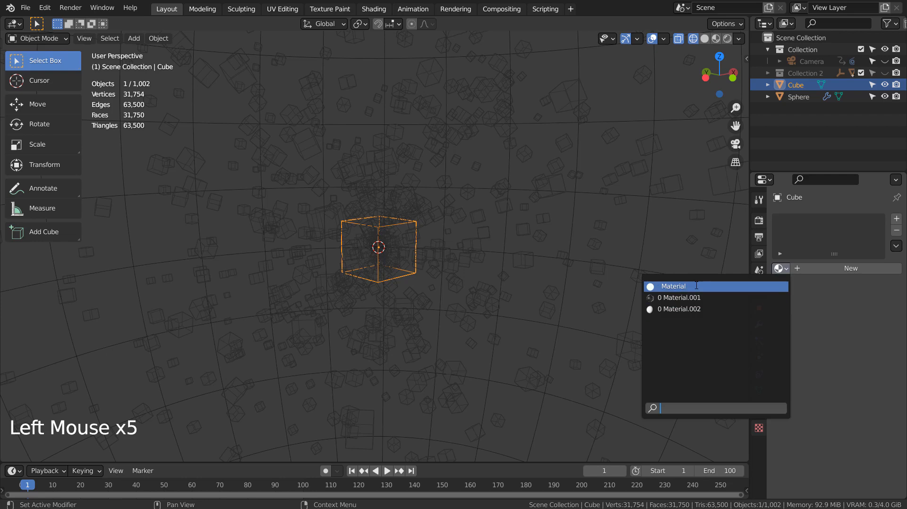
{"action": "left_click", "coordinate": [697, 285]}
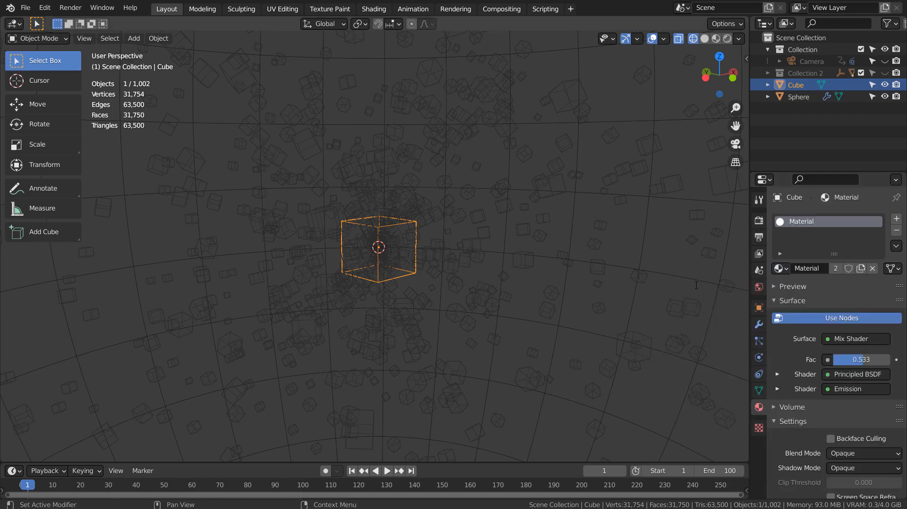
Select the large sphere and assign the existing Material.001 to it
{"action": "left_click", "coordinate": [794, 98]}
{"action": "left_click", "coordinate": [793, 98]}
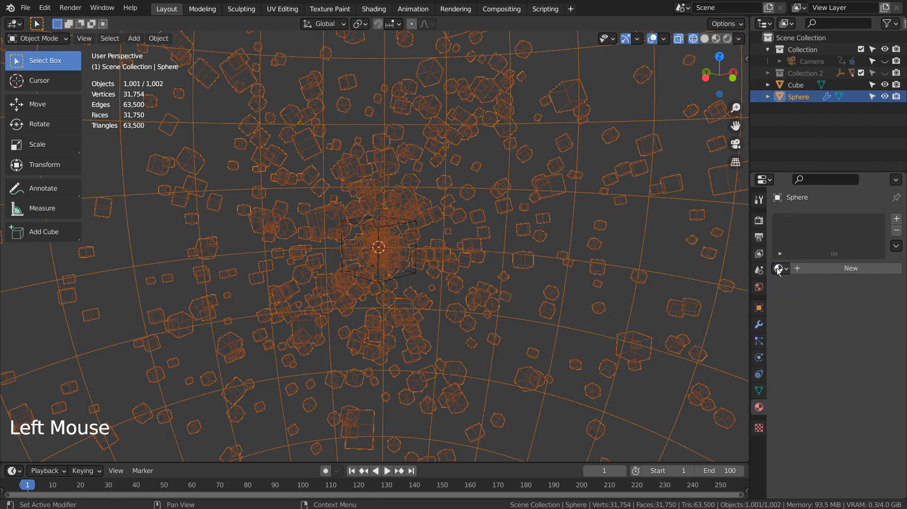
{"action": "left_click", "coordinate": [778, 268]}
{"action": "left_click", "coordinate": [729, 298]}
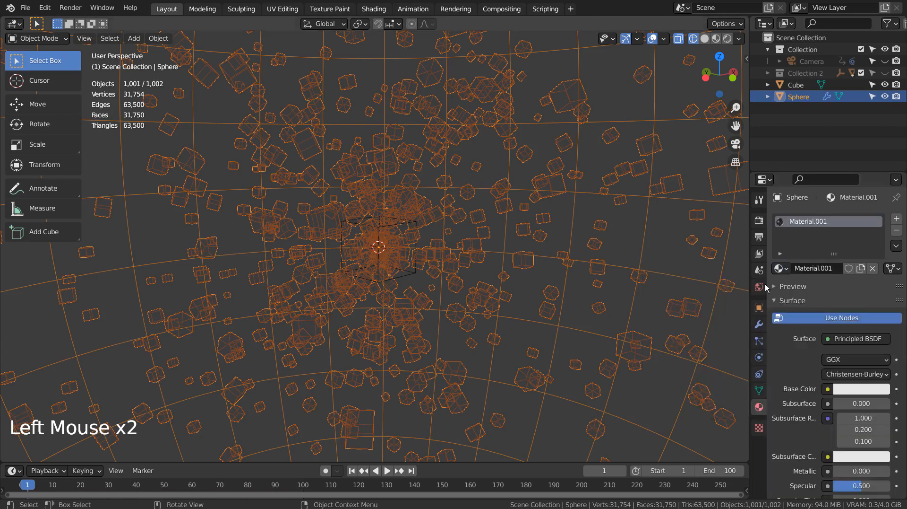
Show the scene in Material Preview shading and scale the sphere up by a factor of 3.956
{"action": "left_click", "coordinate": [790, 87]}
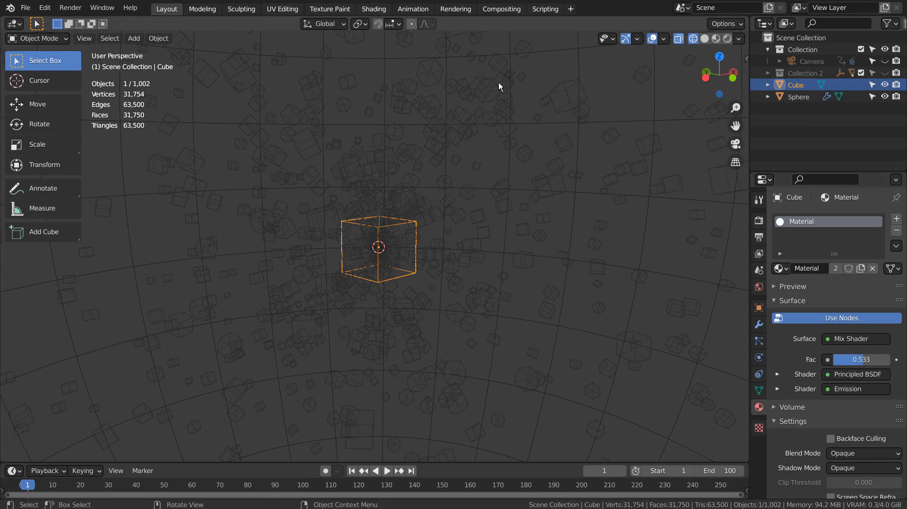
{"action": "scroll", "coordinate": [520, 172], "scroll_direction": "down", "scroll_amount": 9}
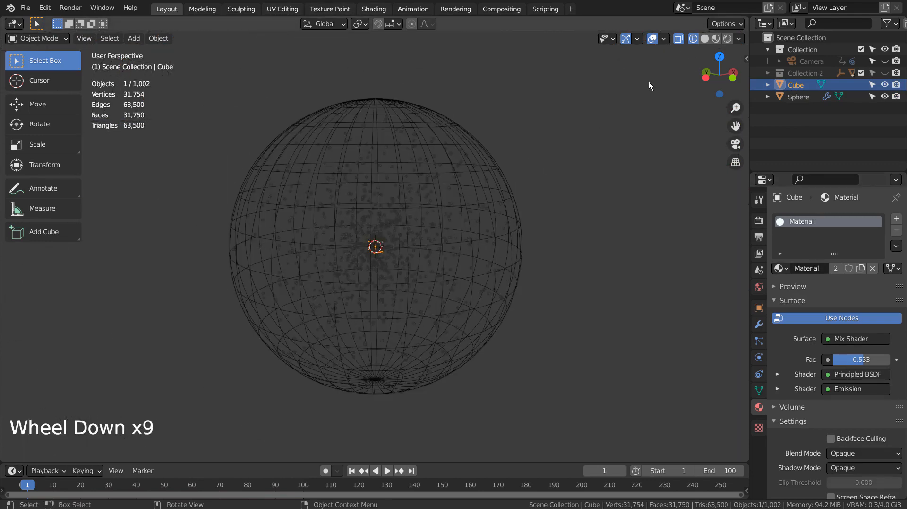
{"action": "left_click", "coordinate": [717, 38]}
{"action": "left_click", "coordinate": [509, 191]}
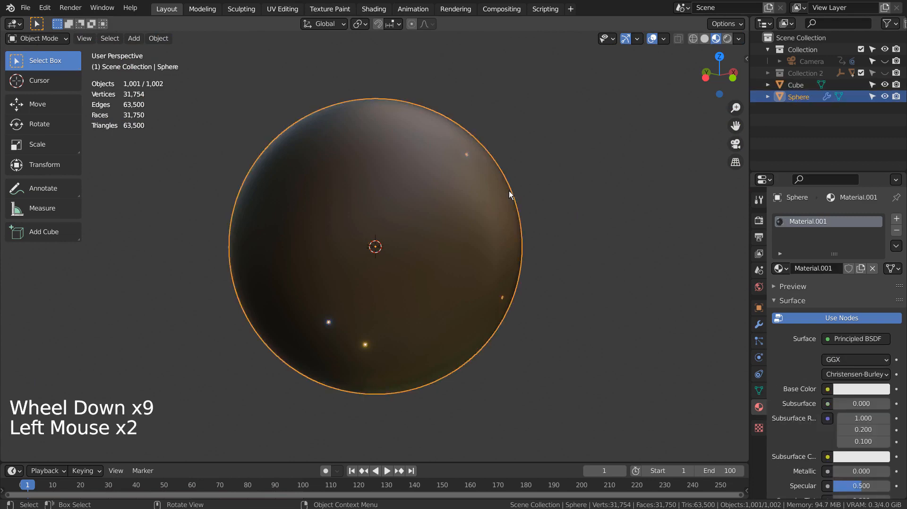
{"action": "key", "text": "s"}
{"action": "left_click", "coordinate": [180, 101]}
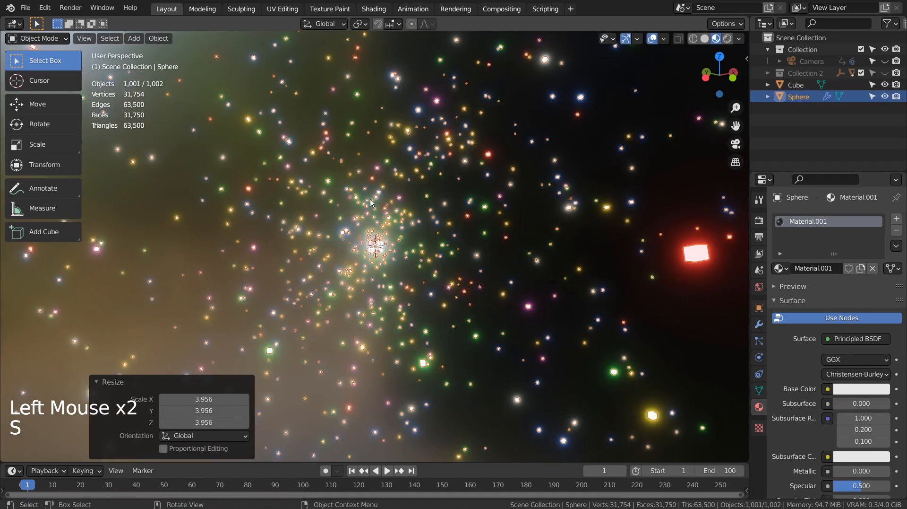
Deselect everything and hide the original cube at the sphere's centre in the viewport
{"action": "left_click", "coordinate": [404, 180]}
{"action": "scroll", "coordinate": [416, 182], "scroll_direction": "up", "scroll_amount": 6}
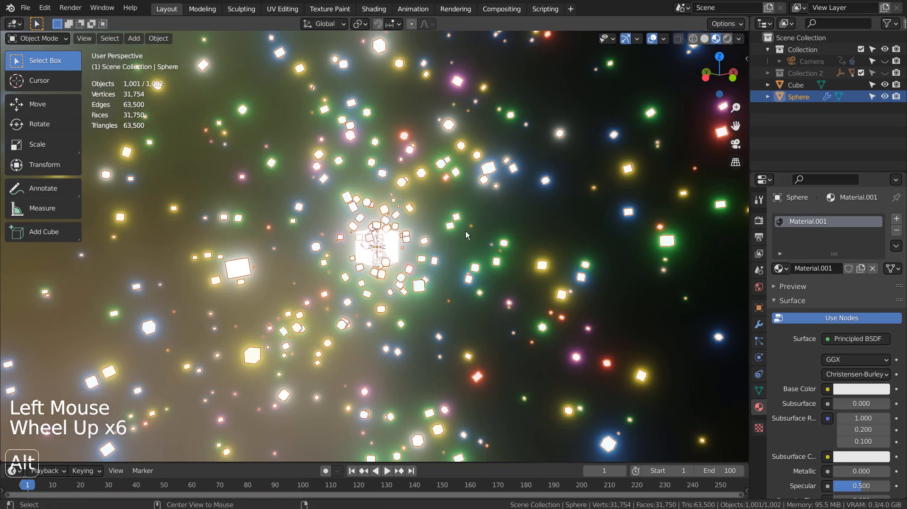
{"action": "key", "text": "alt+a"}
{"action": "middle_click_drag", "start_coordinate": [596, 284], "coordinate": [685, 265]}
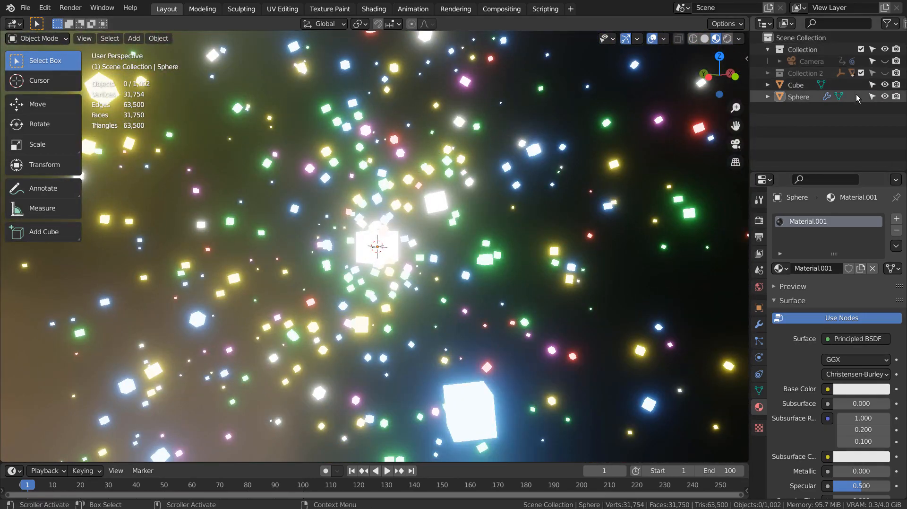
{"action": "left_click", "coordinate": [885, 85]}
{"action": "middle_click_drag", "start_coordinate": [610, 254], "coordinate": [391, 264]}
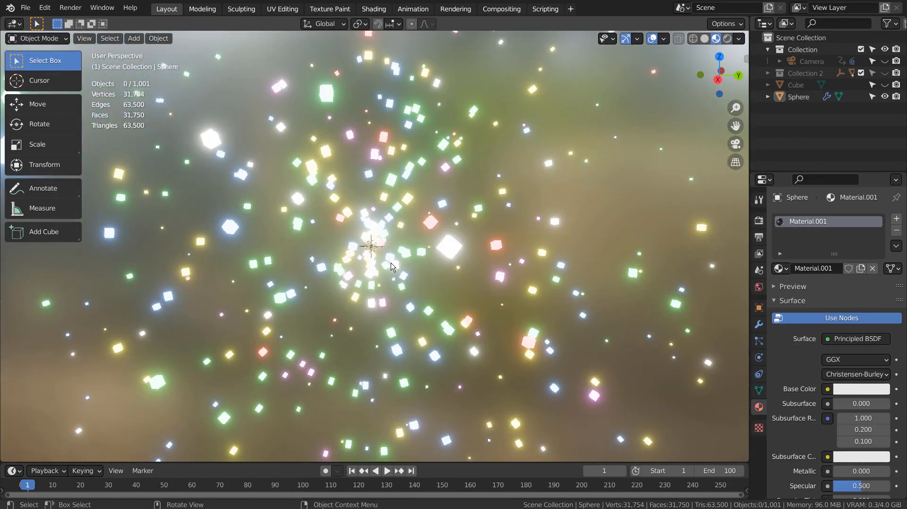
Switch to the Shading workspace, select the cube and show its material nodes in a maximized node editor
{"action": "left_click", "coordinate": [374, 10]}
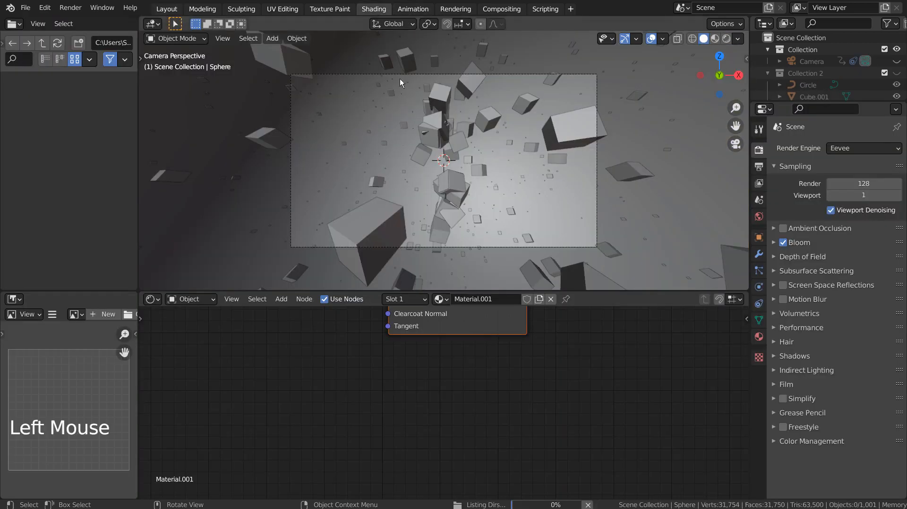
{"action": "key", "text": "KP_Decimal"}
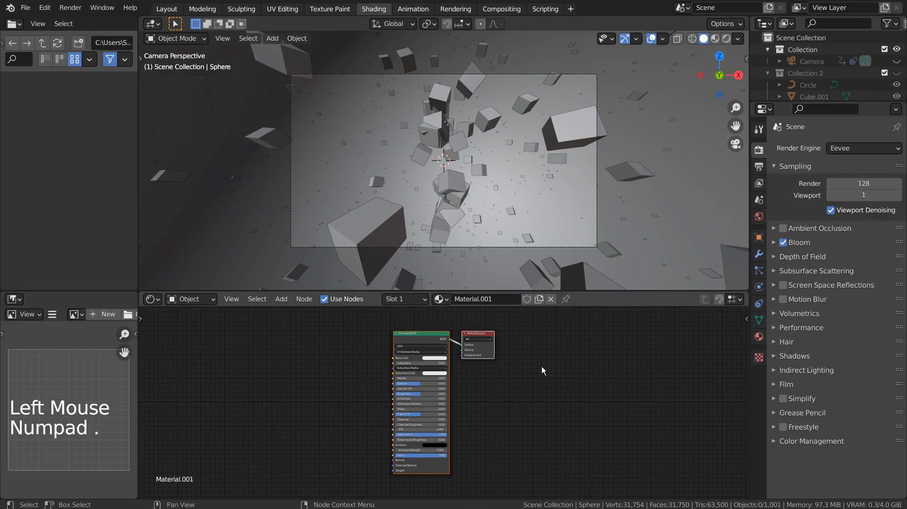
{"action": "scroll", "coordinate": [539, 365], "scroll_direction": "down", "scroll_amount": 2}
{"action": "scroll", "coordinate": [538, 365], "scroll_direction": "up", "scroll_amount": 3}
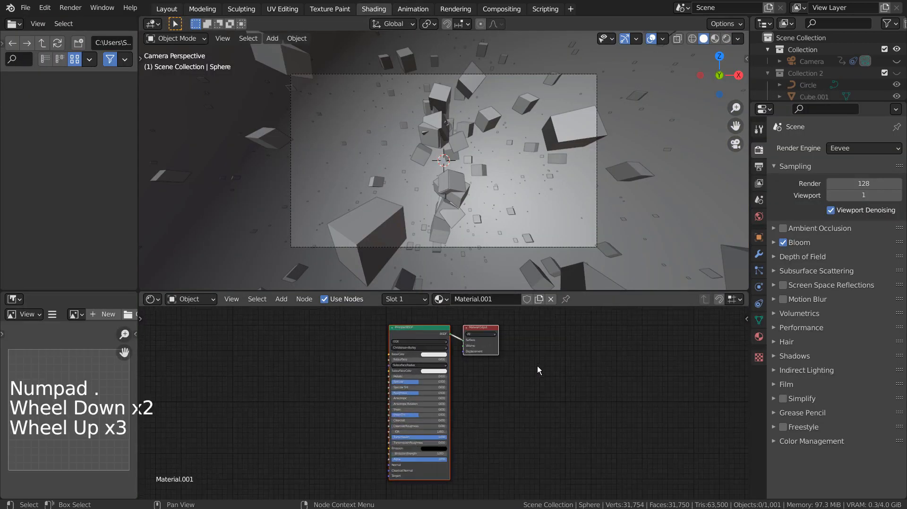
{"action": "left_click", "coordinate": [447, 173]}
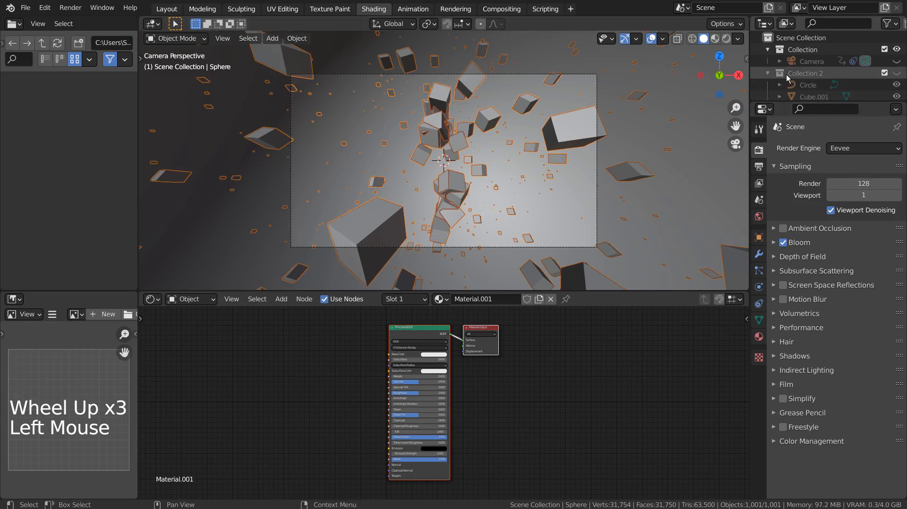
{"action": "left_click", "coordinate": [772, 75]}
{"action": "scroll", "coordinate": [783, 79], "scroll_direction": "down", "scroll_amount": 4}
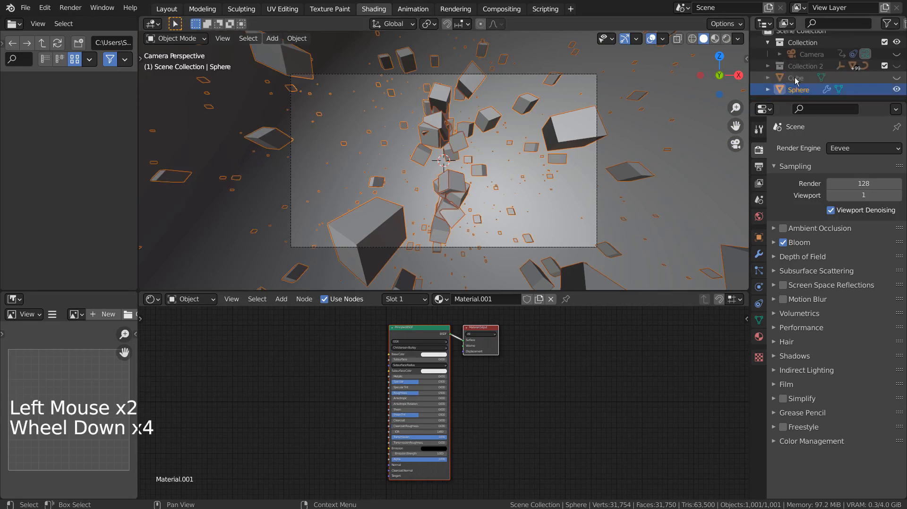
{"action": "left_click", "coordinate": [790, 78]}
{"action": "key", "text": "ctrl+space"}
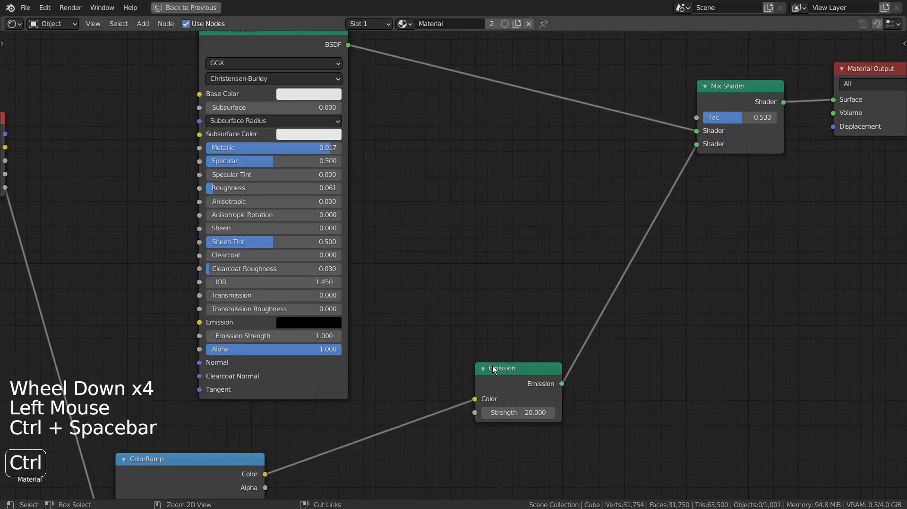
{"action": "scroll", "coordinate": [486, 296], "scroll_direction": "down", "scroll_amount": 5}
{"action": "middle_click_drag", "start_coordinate": [471, 264], "coordinate": [494, 227], "text": "shift"}
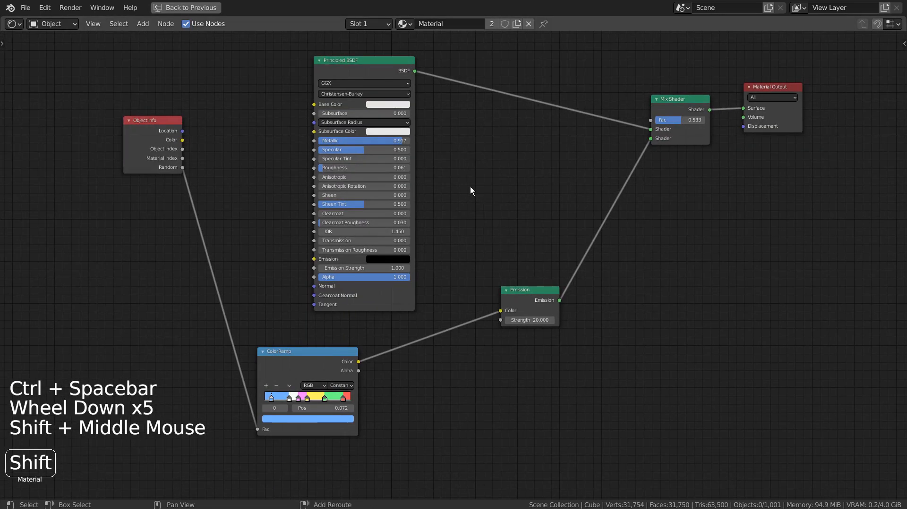
Move the Principled BSDF, Emission, ColorRamp and Object Info nodes closer to the Mix Shader and restore the normal editor layout
{"action": "left_click_drag", "start_coordinate": [415, 62], "coordinate": [626, 98]}
{"action": "left_click_drag", "start_coordinate": [515, 295], "coordinate": [667, 332]}
{"action": "left_click_drag", "start_coordinate": [296, 356], "coordinate": [542, 380]}
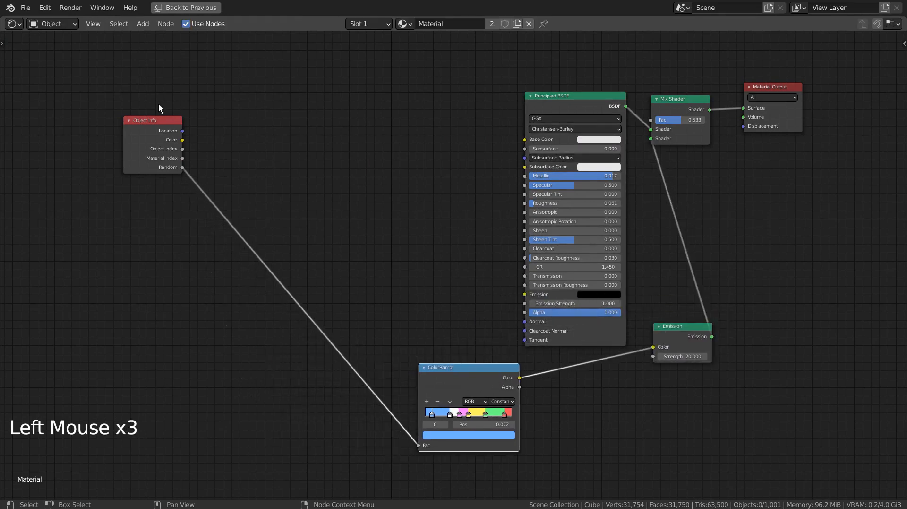
{"action": "left_click_drag", "start_coordinate": [157, 120], "coordinate": [347, 176]}
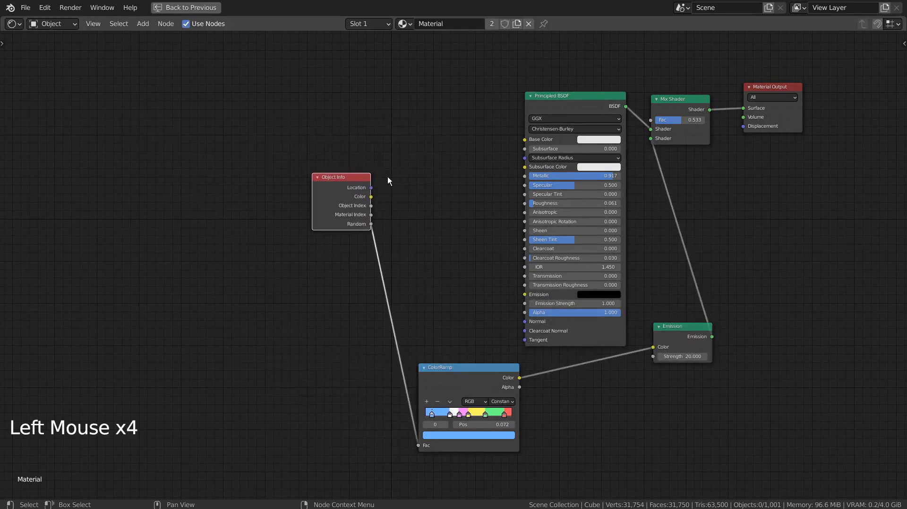
{"action": "scroll", "coordinate": [457, 267], "scroll_direction": "up", "scroll_amount": 3}
{"action": "middle_click_drag", "start_coordinate": [457, 267], "coordinate": [334, 265], "text": "shift"}
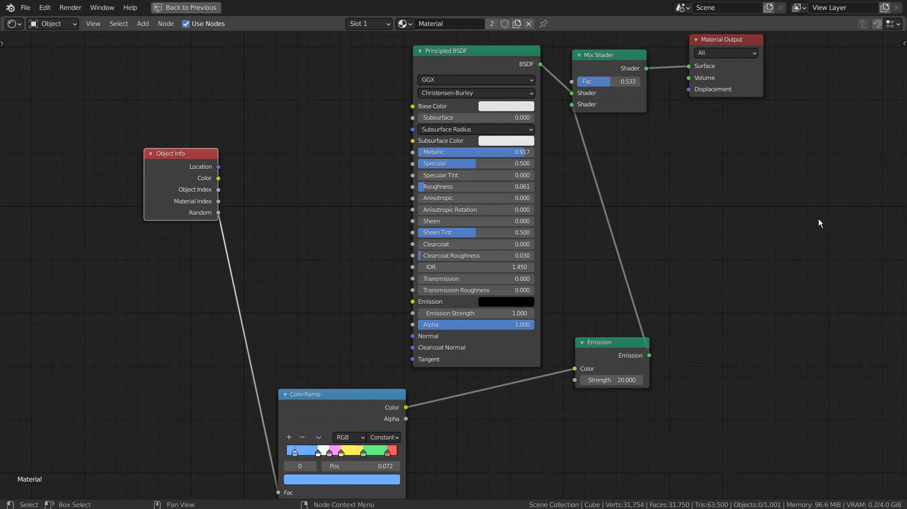
{"action": "key", "text": "ctrl"}
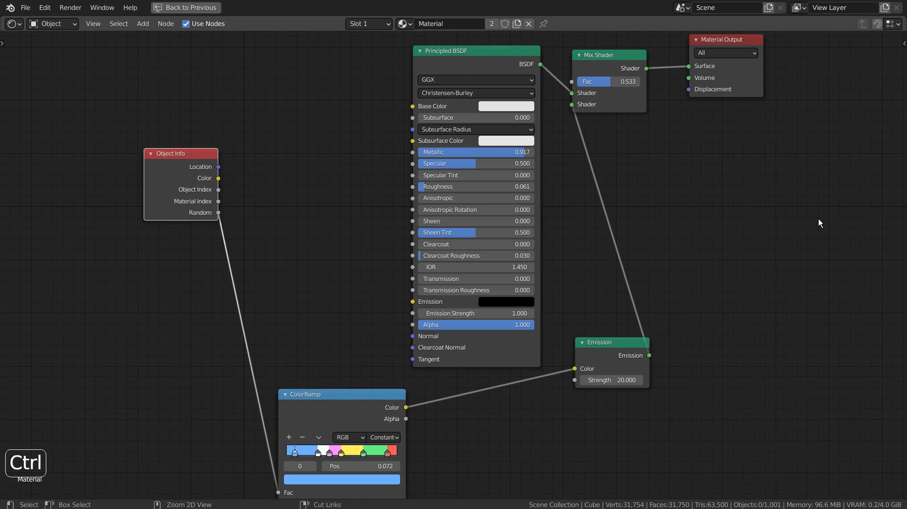
{"action": "key", "text": "ctrl+space"}
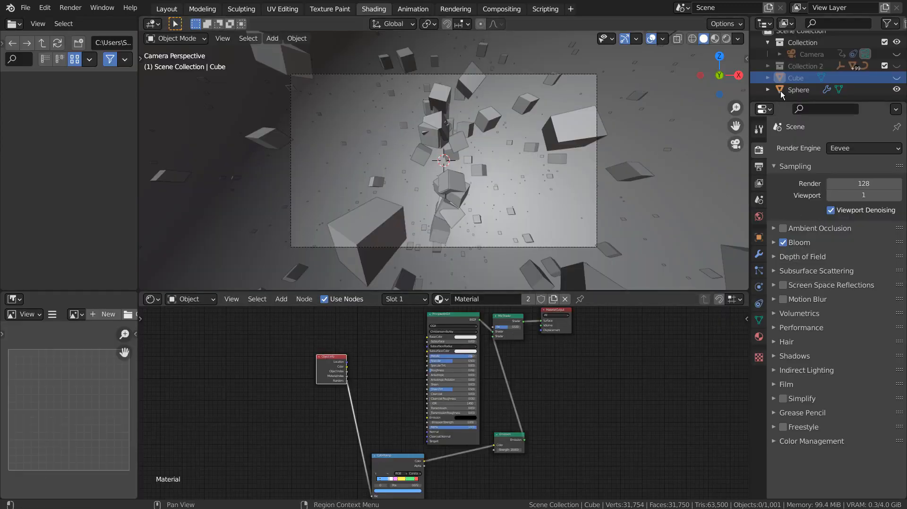
Check the camera's lens settings and return to the Layout workspace
{"action": "left_click", "coordinate": [815, 57]}
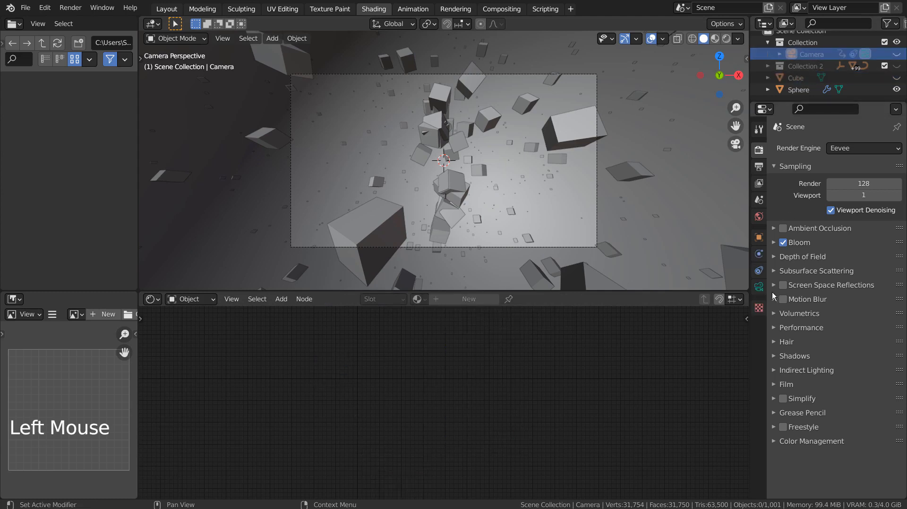
{"action": "left_click", "coordinate": [759, 286]}
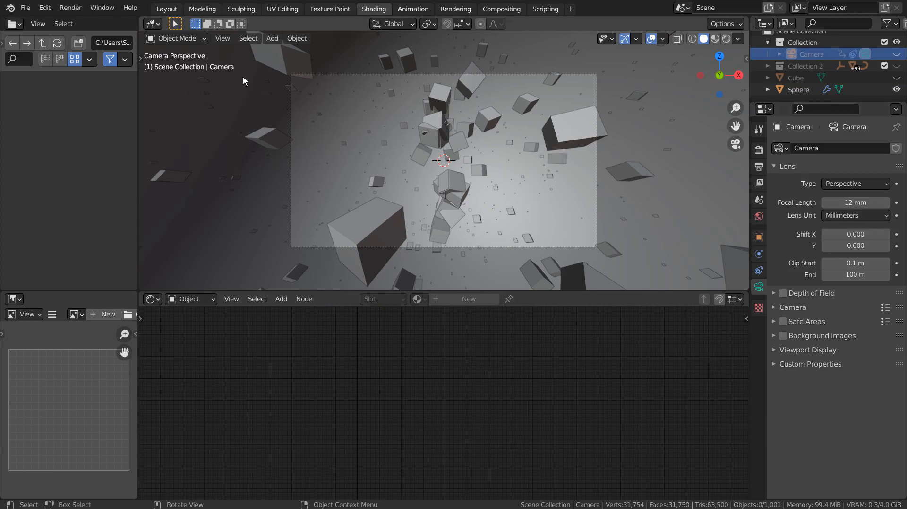
{"action": "left_click", "coordinate": [169, 9]}
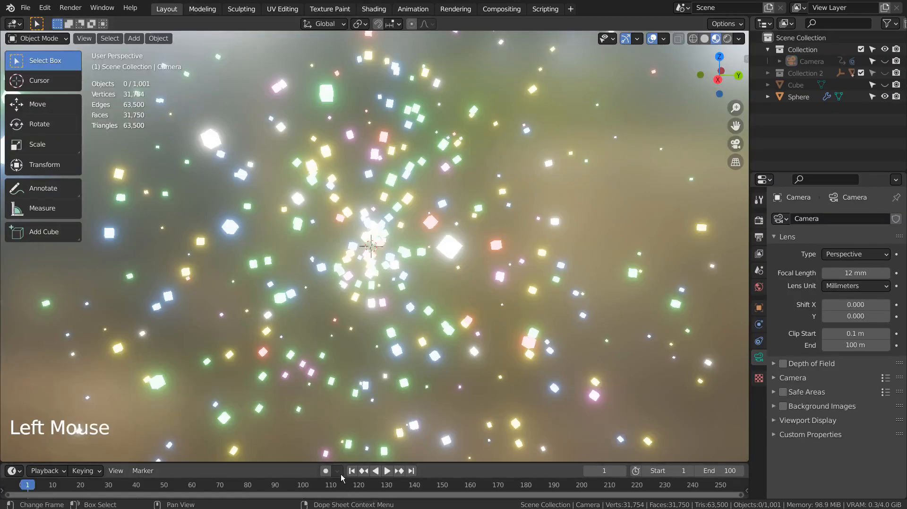
Look through the camera at the glowing cubes, play the animation and stop it
{"action": "scroll", "coordinate": [424, 350], "scroll_direction": "down", "scroll_amount": 6}
{"action": "key", "text": "KP_0"}
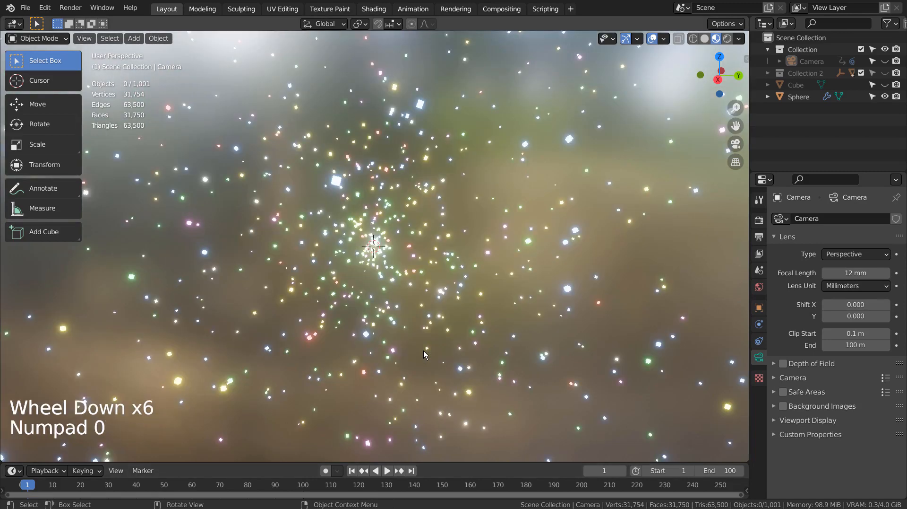
{"action": "scroll", "coordinate": [440, 338], "scroll_direction": "down", "scroll_amount": 8}
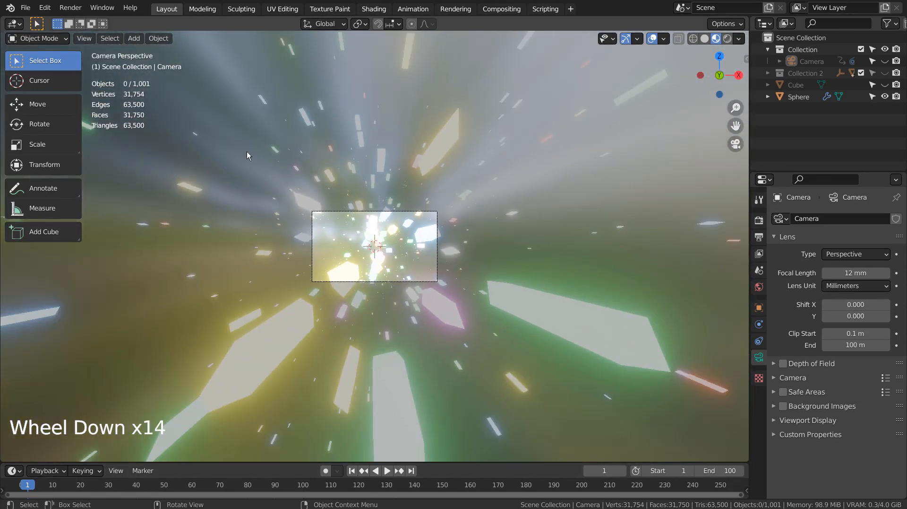
{"action": "left_click", "coordinate": [386, 470]}
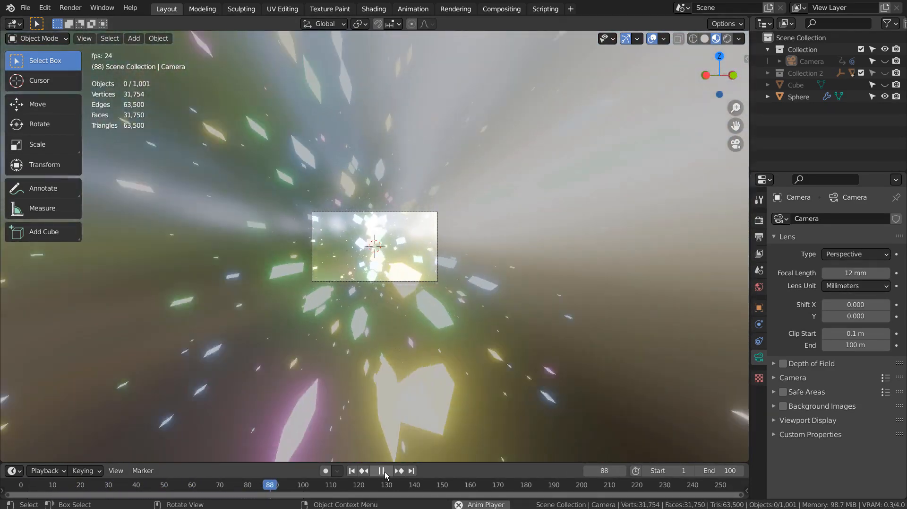
{"action": "left_click", "coordinate": [383, 470]}
Rewind to the first frame and replay the camera animation with a closer view of the frame
{"action": "scroll", "coordinate": [426, 387], "scroll_direction": "up", "scroll_amount": 10}
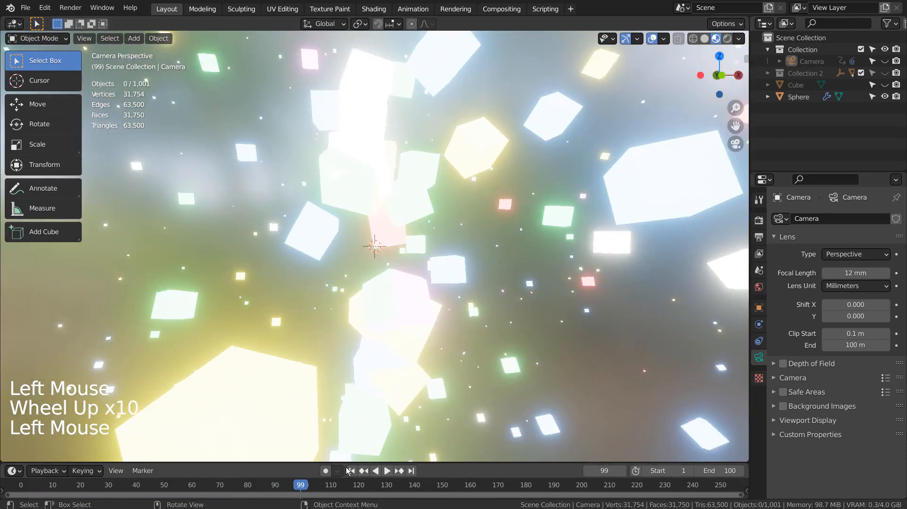
{"action": "left_click", "coordinate": [351, 470]}
{"action": "left_click", "coordinate": [387, 471]}
{"action": "scroll", "coordinate": [451, 379], "scroll_direction": "down", "scroll_amount": 6}
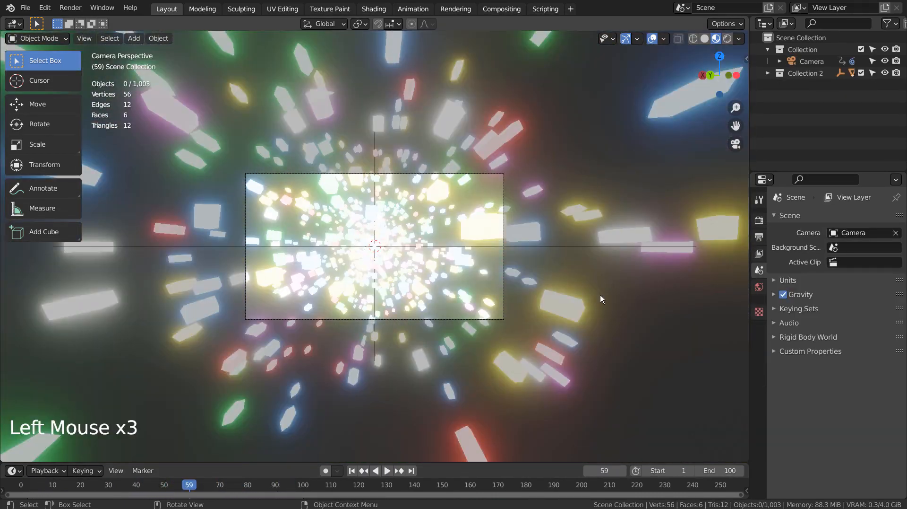
Inspect the scene outside and through the camera, expand Collection 2 and select Cube.001
{"action": "middle_click_drag", "start_coordinate": [601, 295], "coordinate": [543, 342]}
{"action": "scroll", "coordinate": [381, 330], "scroll_direction": "down", "scroll_amount": 11}
{"action": "key", "text": "KP_0"}
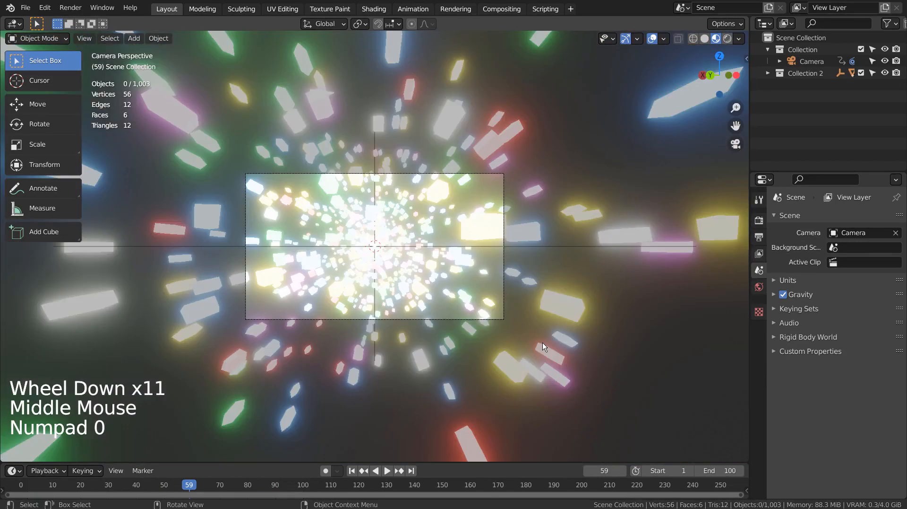
{"action": "left_click", "coordinate": [631, 248]}
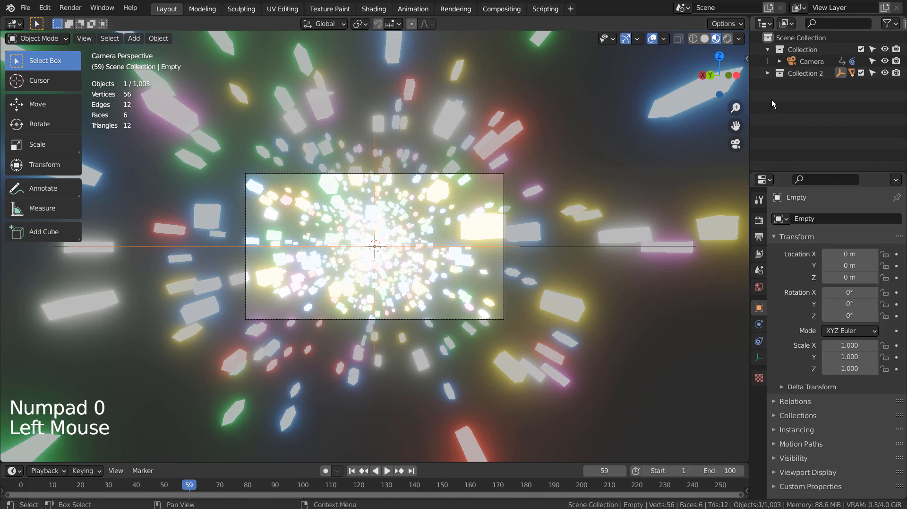
{"action": "left_click", "coordinate": [769, 73]}
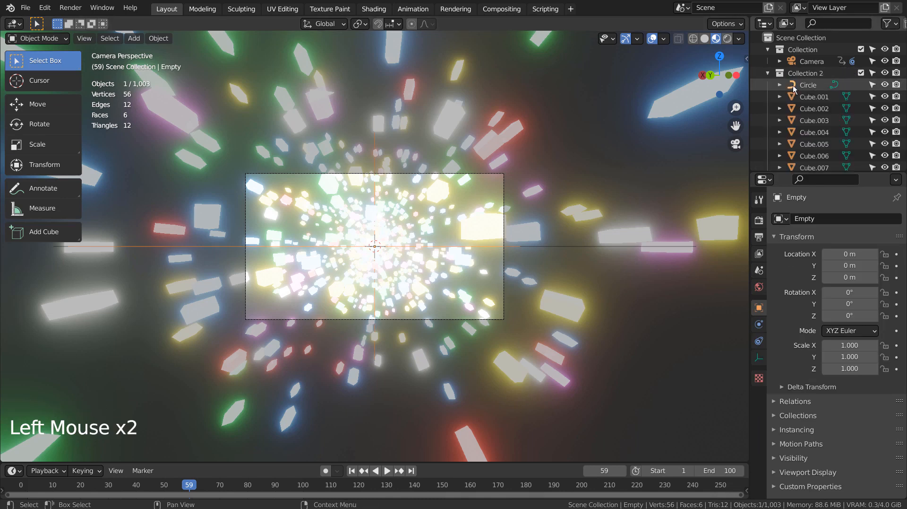
{"action": "left_click", "coordinate": [814, 97]}
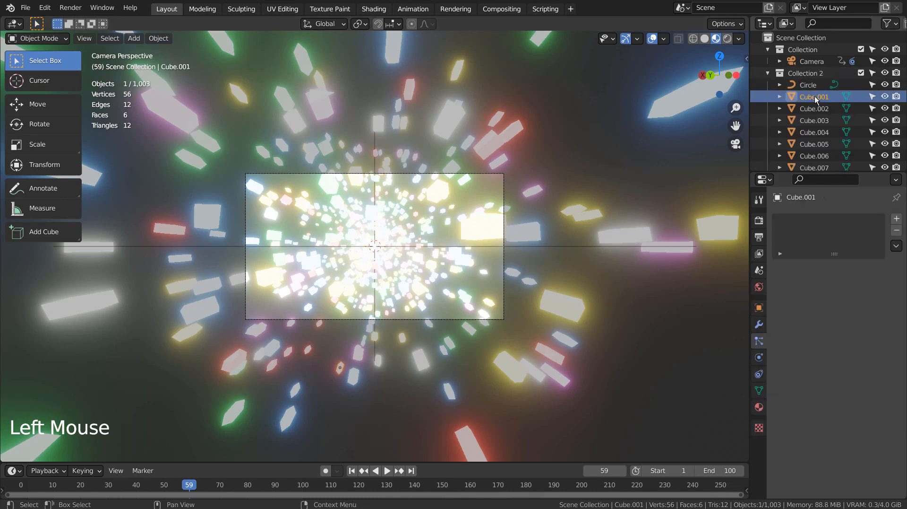
Examine Cube.001's material settings and its shader nodes in the Shading workspace, and return to the Layout workspace
{"action": "key", "text": "KP_1"}
{"action": "key", "text": "KP_1"}
{"action": "key", "text": "KP_1"}
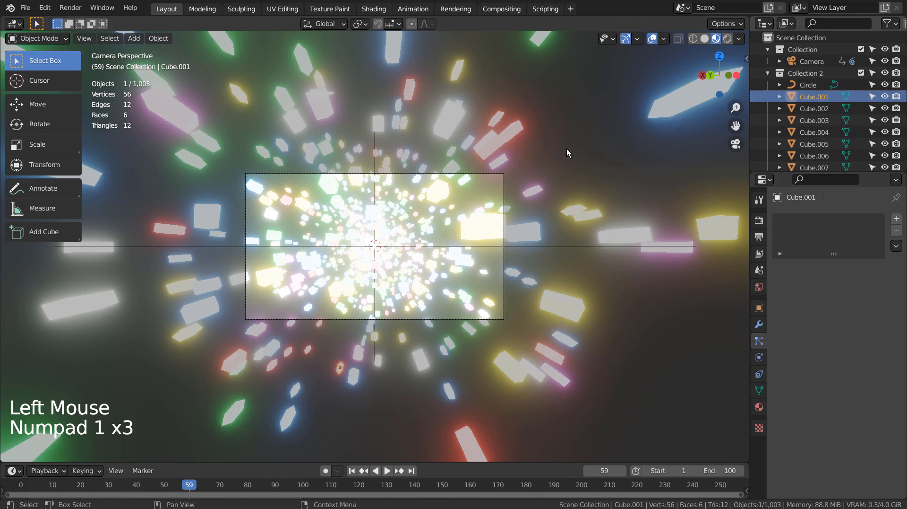
{"action": "left_click", "coordinate": [491, 229]}
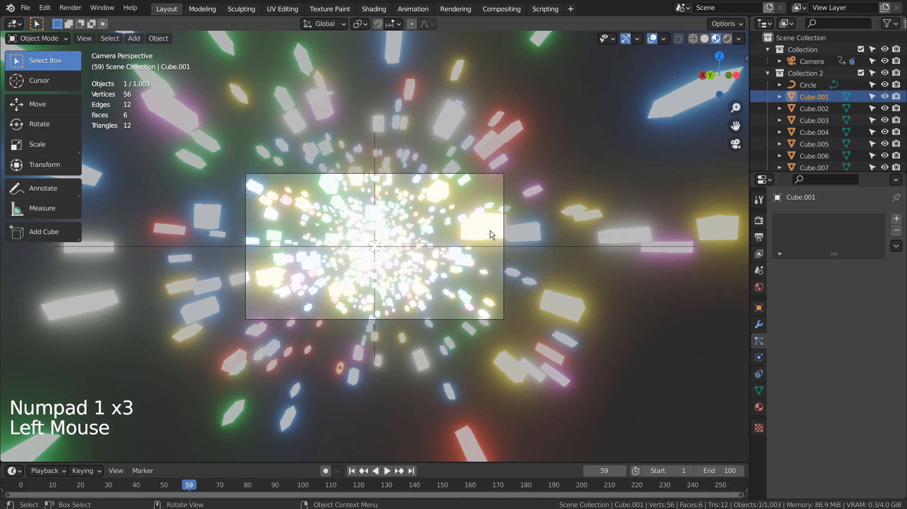
{"action": "left_click", "coordinate": [782, 96]}
{"action": "left_click", "coordinate": [782, 96]}
{"action": "left_click", "coordinate": [782, 96]}
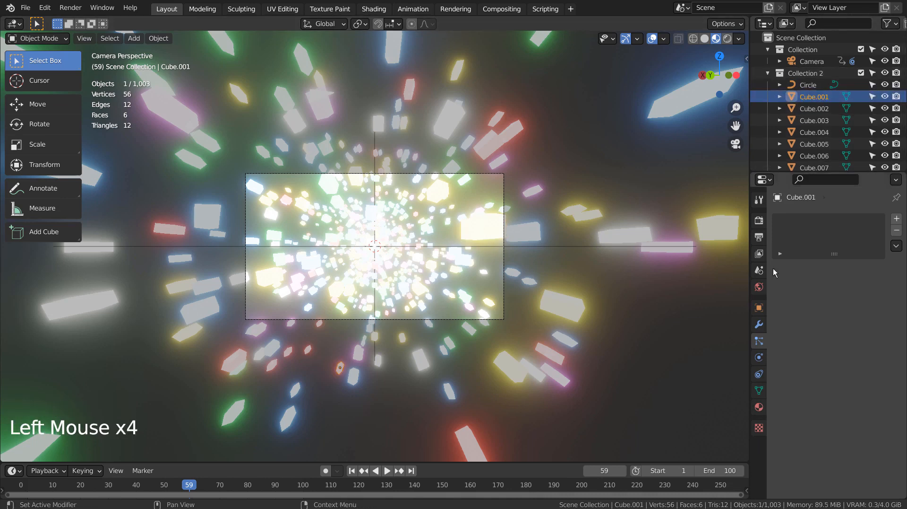
{"action": "left_click", "coordinate": [760, 408]}
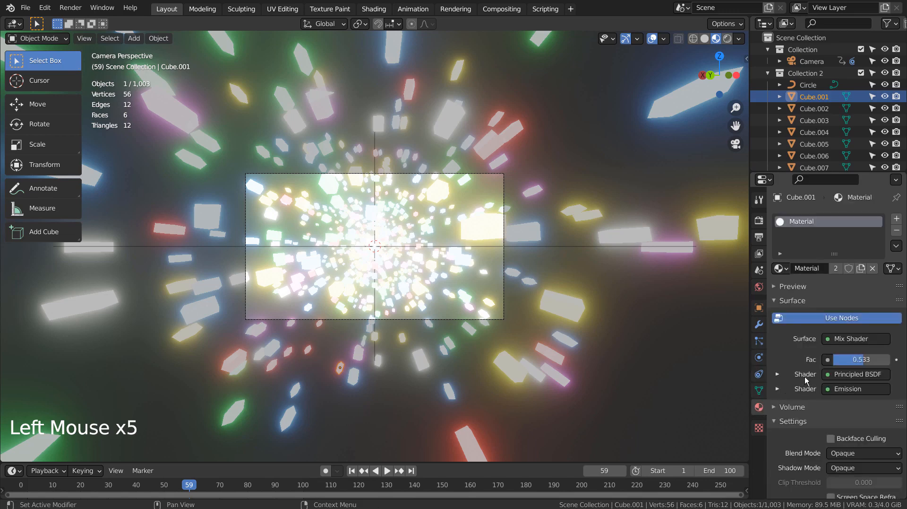
{"action": "left_click", "coordinate": [366, 9]}
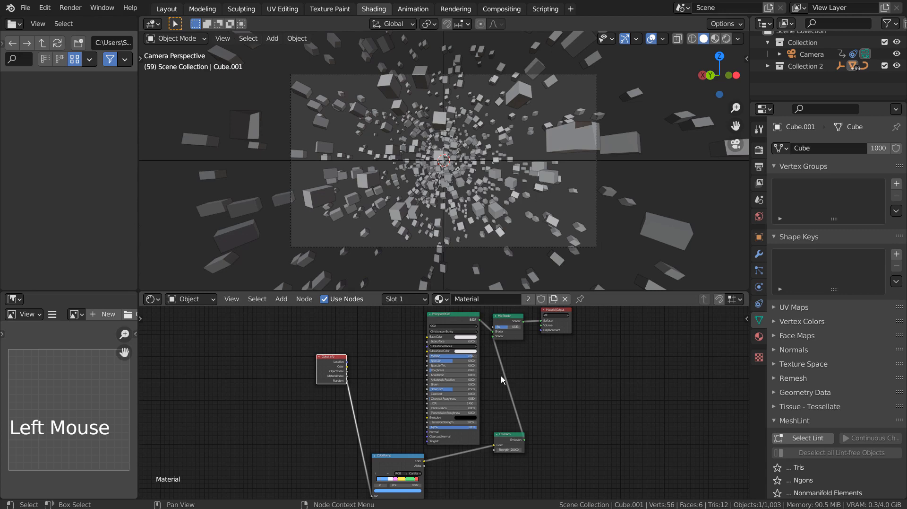
{"action": "left_click", "coordinate": [165, 9]}
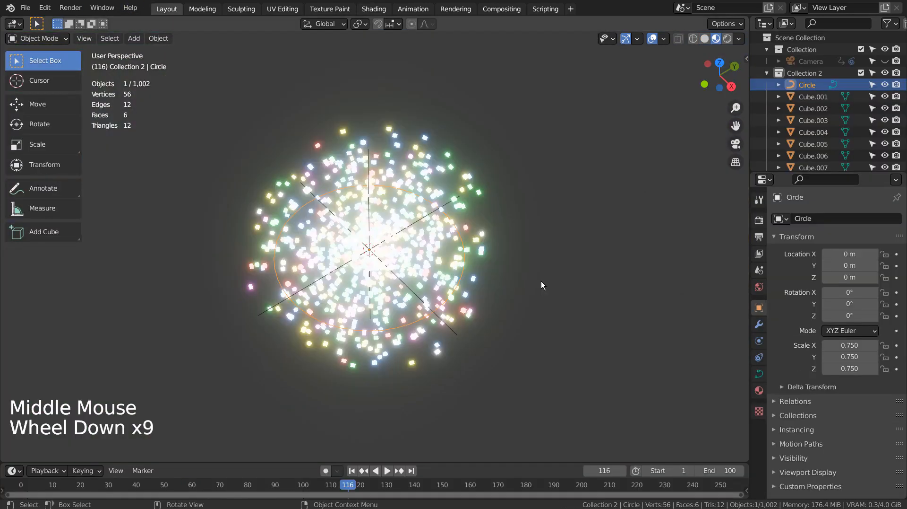
Move the Circle curve into Collection and hide Collection 2 in the viewport
{"action": "scroll", "coordinate": [540, 281], "scroll_direction": "up", "scroll_amount": 2}
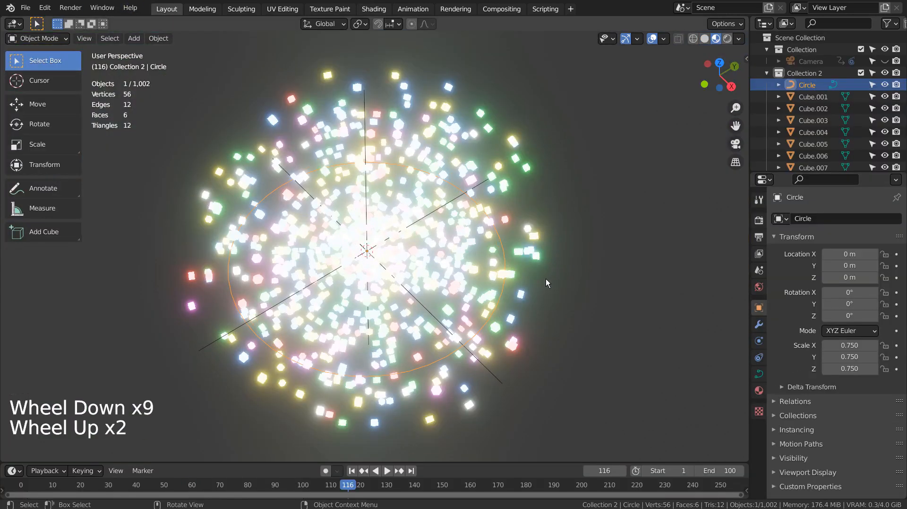
{"action": "left_click_drag", "start_coordinate": [814, 83], "coordinate": [814, 60]}
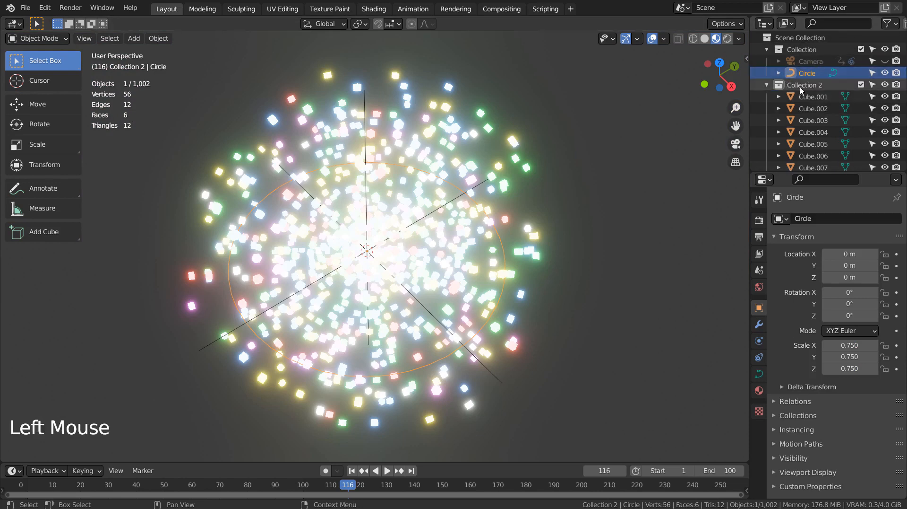
{"action": "left_click", "coordinate": [884, 85]}
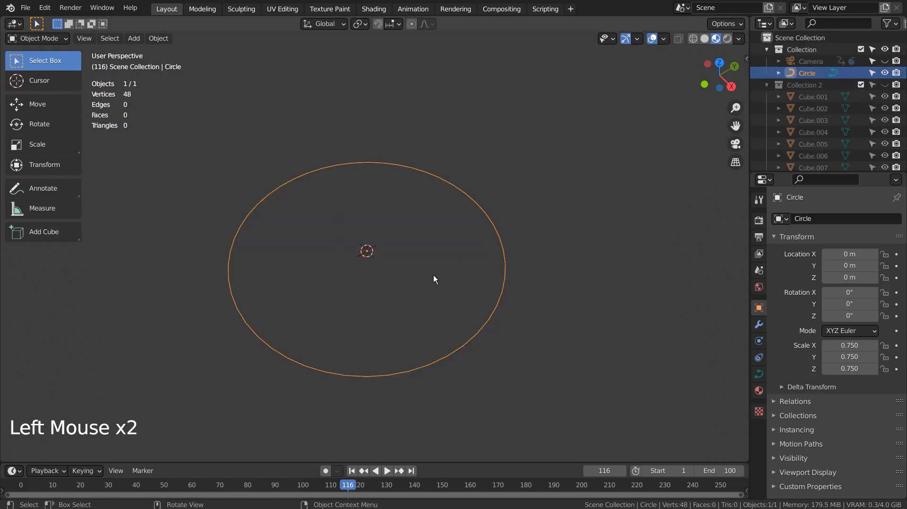
{"action": "middle_click_drag", "start_coordinate": [434, 278], "coordinate": [452, 265]}
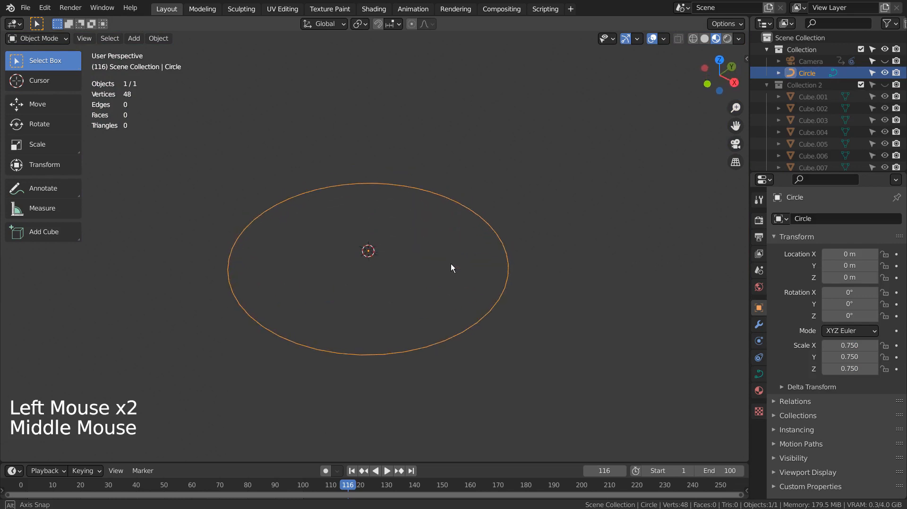
Unhide the camera in the viewport and select it
{"action": "left_click", "coordinate": [886, 61]}
{"action": "middle_click_drag", "start_coordinate": [364, 283], "coordinate": [405, 259]}
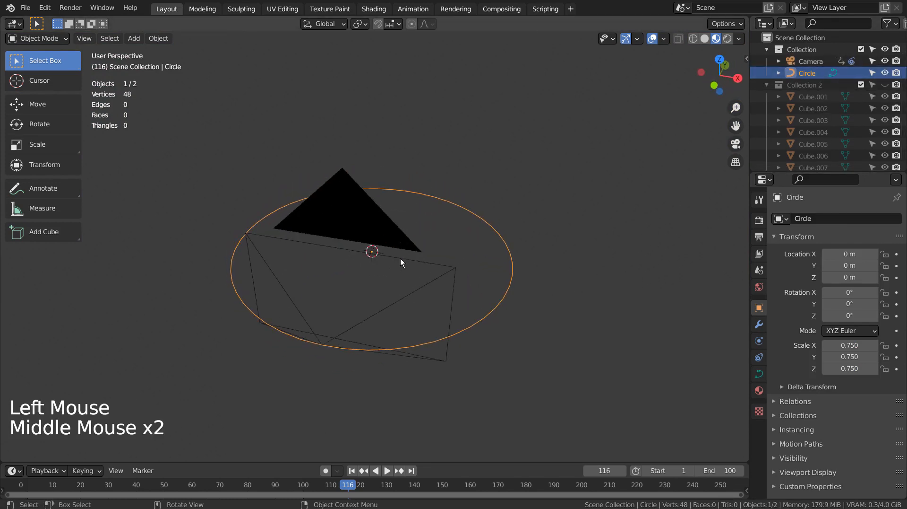
{"action": "left_click", "coordinate": [351, 273]}
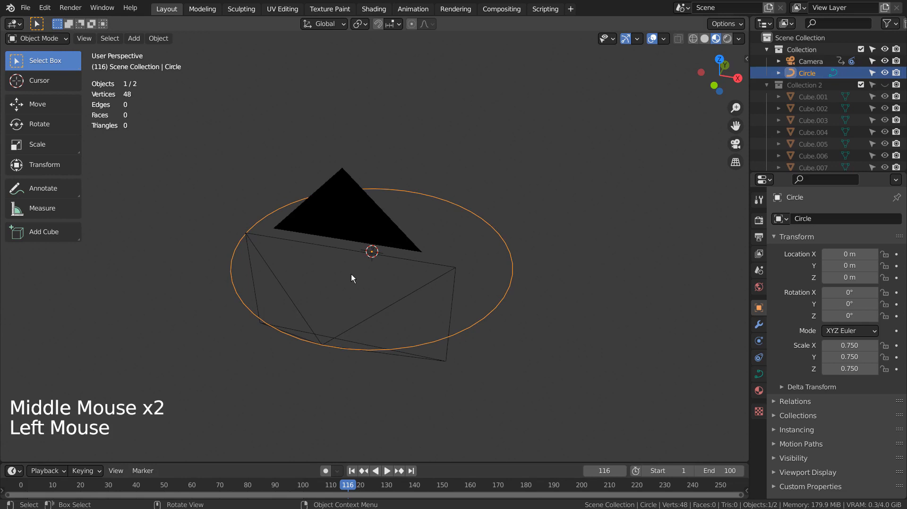
{"action": "left_click", "coordinate": [337, 225]}
Play the camera's movement along the circle with both objects selected, and stop it and rewind to the first frame
{"action": "left_click", "coordinate": [387, 471]}
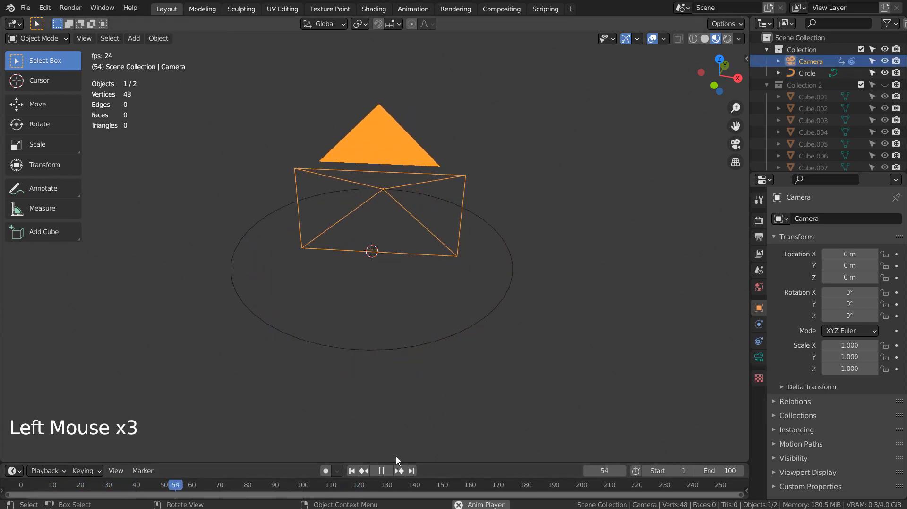
{"action": "key", "text": "a"}
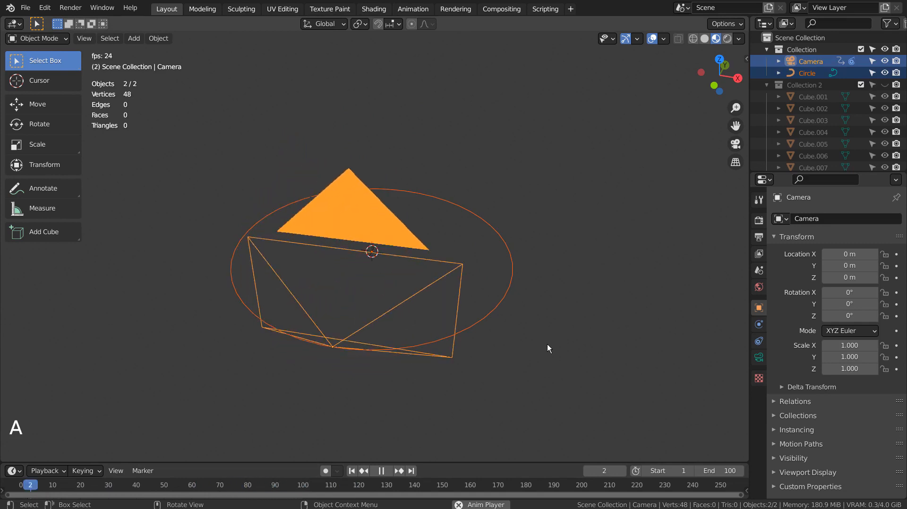
{"action": "left_click", "coordinate": [381, 470]}
{"action": "left_click", "coordinate": [351, 470]}
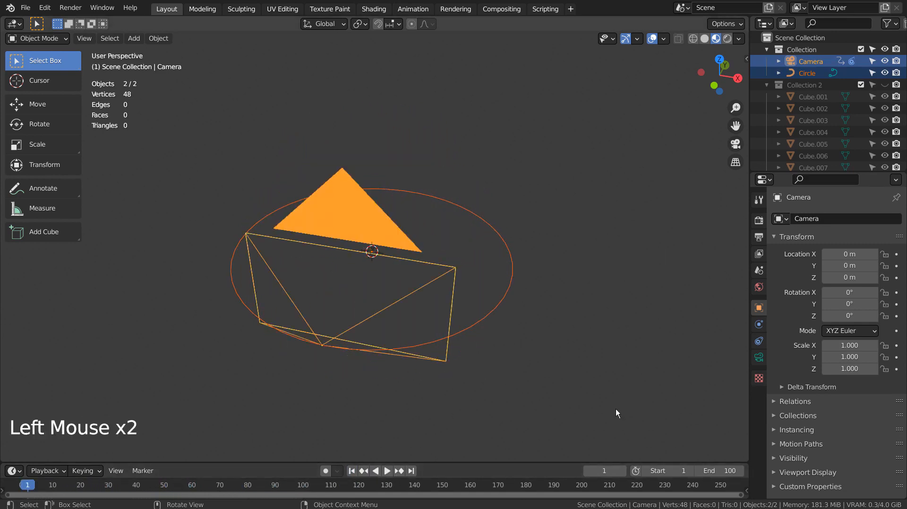
Review the camera's Follow Path and Track To constraints, and replay the path animation before rewinding to the first frame
{"action": "left_click", "coordinate": [760, 340]}
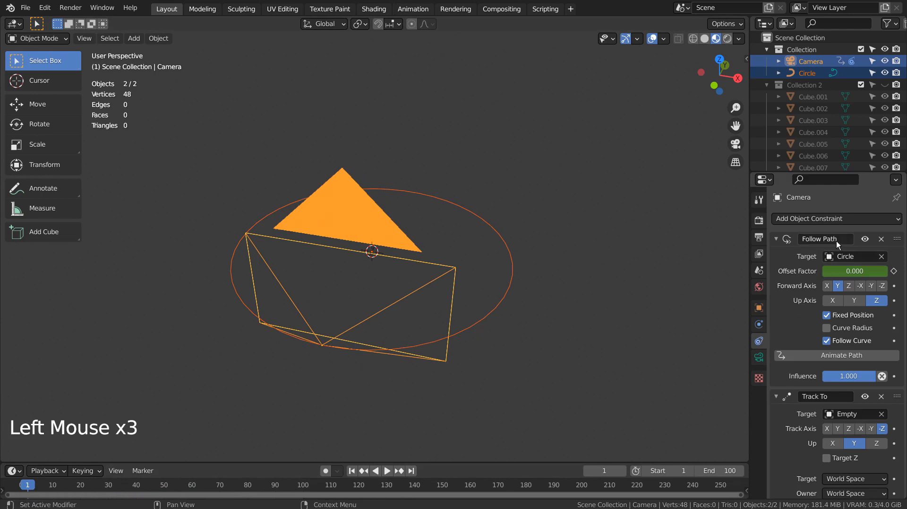
{"action": "scroll", "coordinate": [789, 257], "scroll_direction": "down", "scroll_amount": 3}
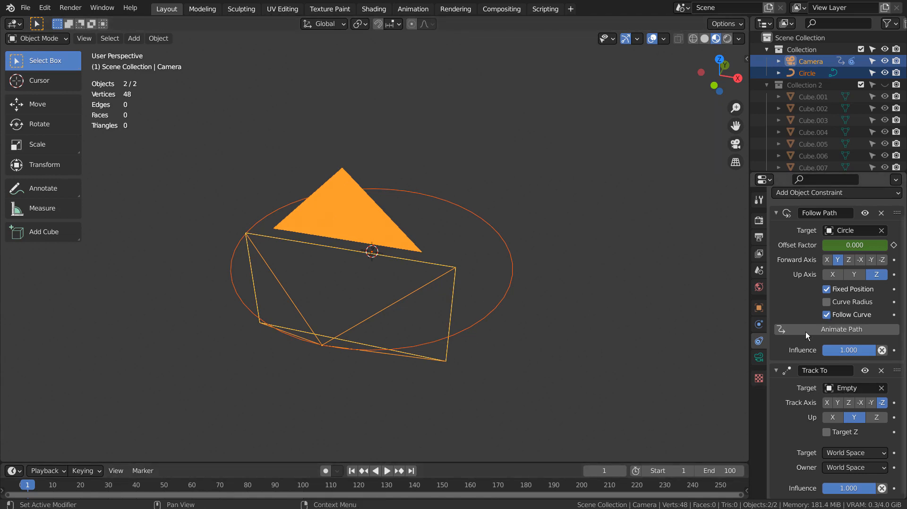
{"action": "left_click", "coordinate": [385, 471]}
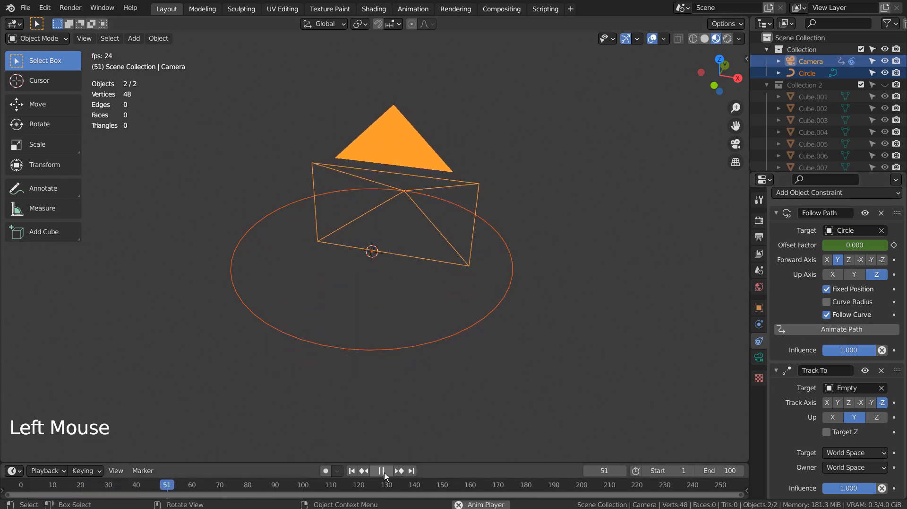
{"action": "left_click", "coordinate": [383, 471]}
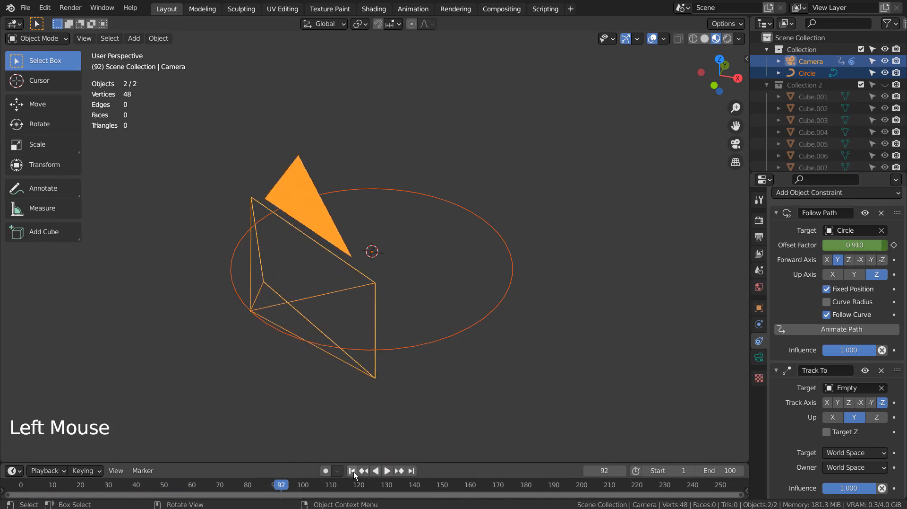
{"action": "left_click", "coordinate": [355, 471]}
Show Collection 2 again, clear the selection and look through the camera
{"action": "left_click", "coordinate": [886, 84]}
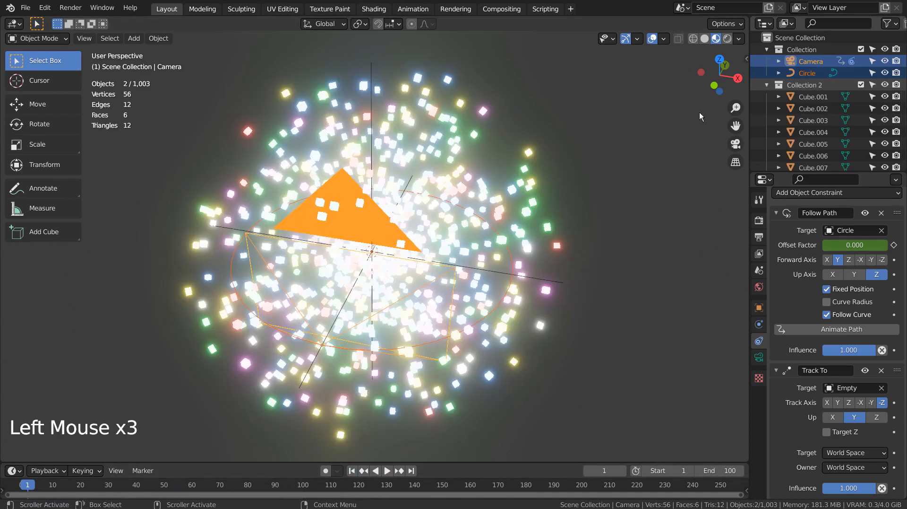
{"action": "left_click", "coordinate": [632, 209]}
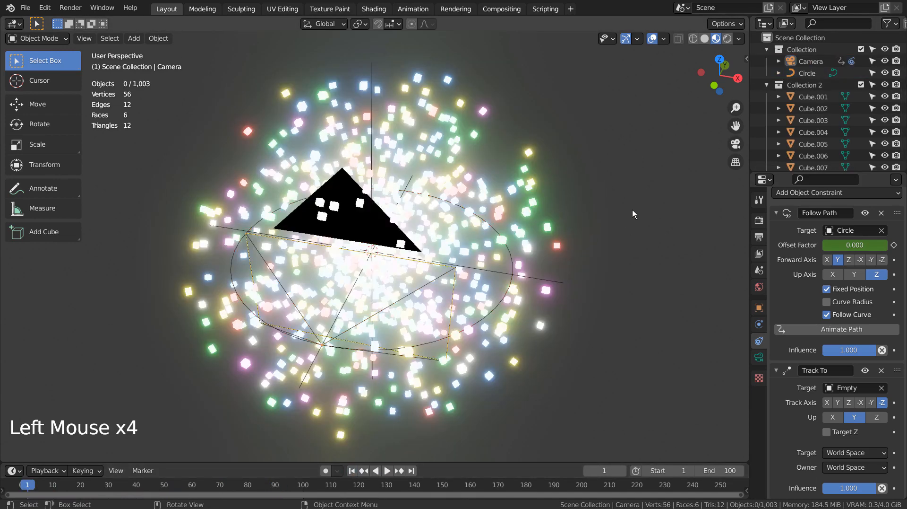
{"action": "key", "text": "KP_0"}
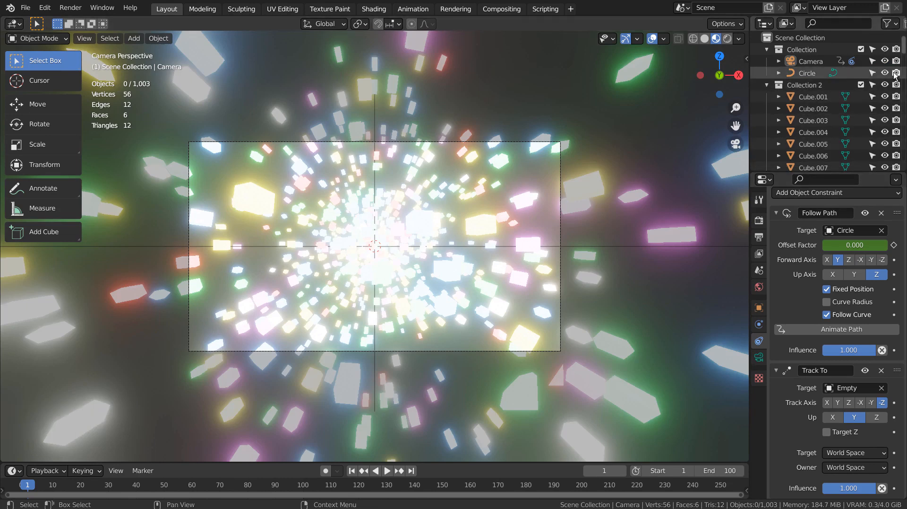
Hide the Camera, Circle and Empty objects in the viewport
{"action": "left_click", "coordinate": [885, 73]}
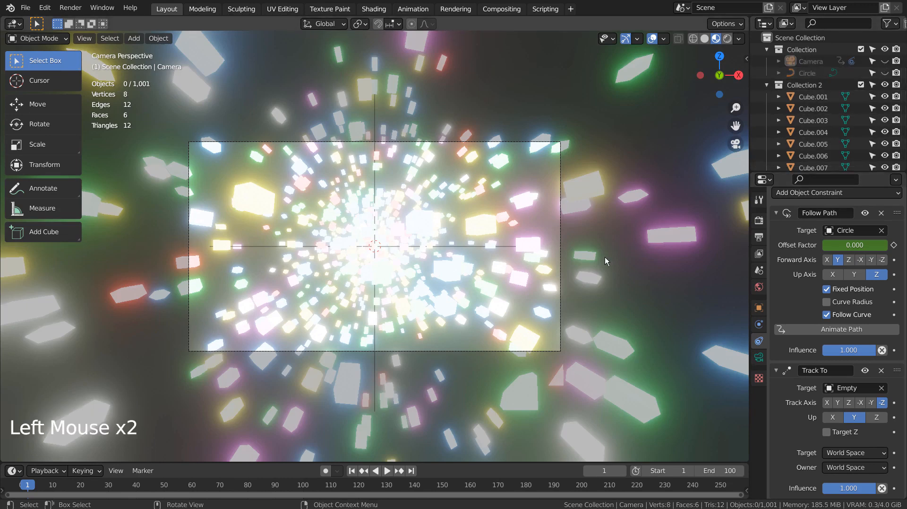
{"action": "left_click", "coordinate": [477, 247]}
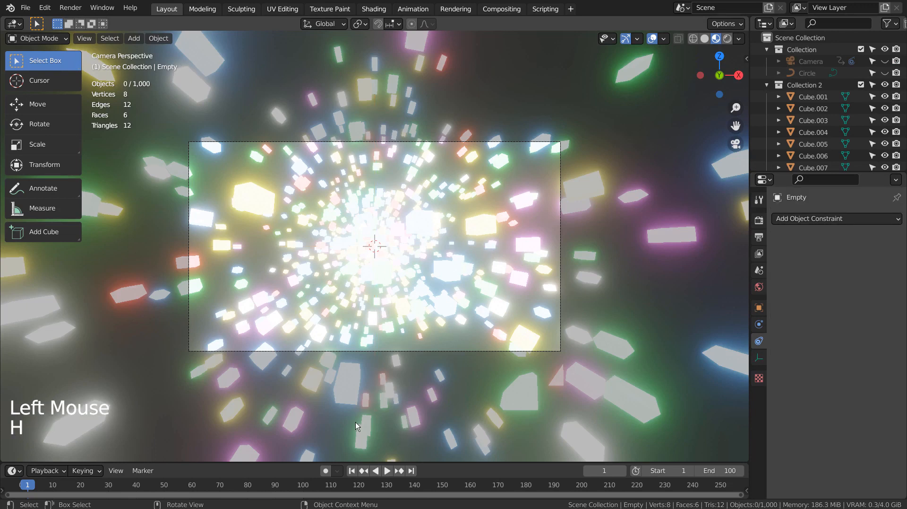
Play the animation from the first frame through the camera and inspect the flight through the glowing cubes
{"action": "left_click", "coordinate": [356, 471]}
{"action": "left_click", "coordinate": [388, 471]}
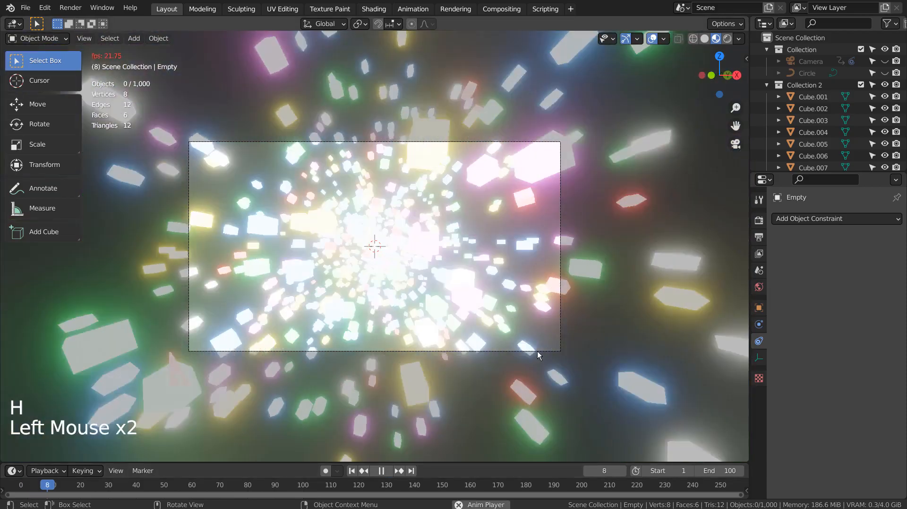
{"action": "scroll", "coordinate": [606, 299], "scroll_direction": "down", "scroll_amount": 3}
{"action": "scroll", "coordinate": [606, 298], "scroll_direction": "up", "scroll_amount": 5}
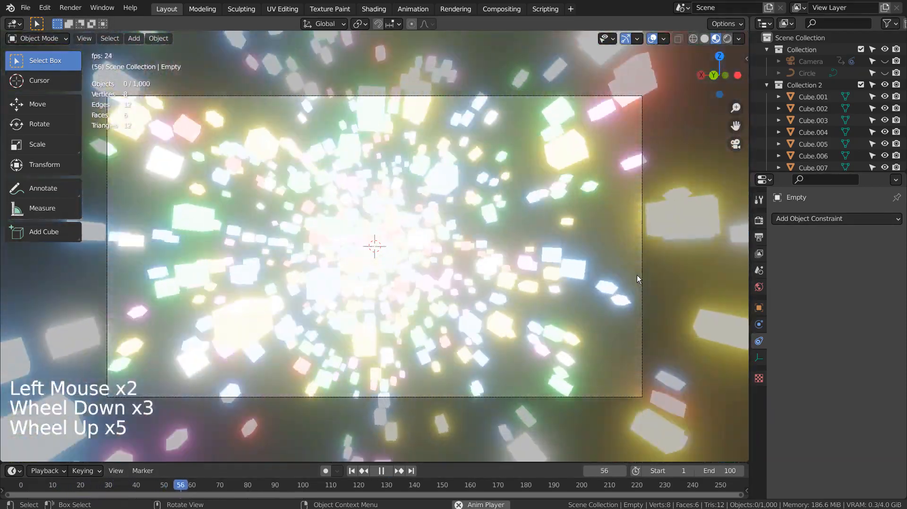
{"action": "scroll", "coordinate": [682, 228], "scroll_direction": "down", "scroll_amount": 4}
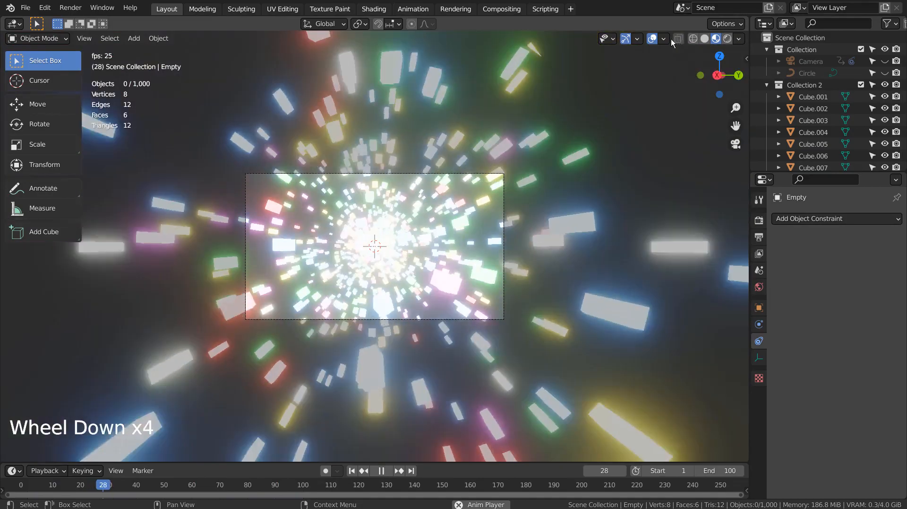
Open the viewport overlay settings while the animation is playing
{"action": "left_click", "coordinate": [664, 40]}
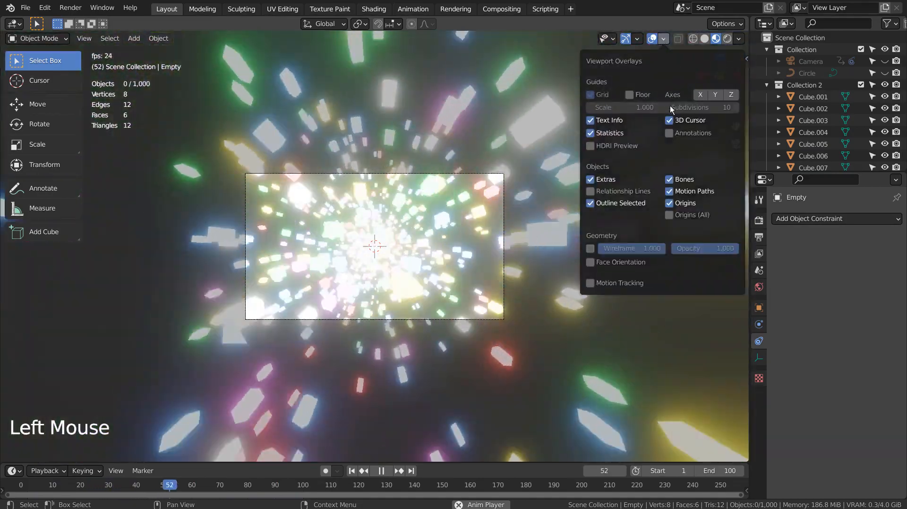